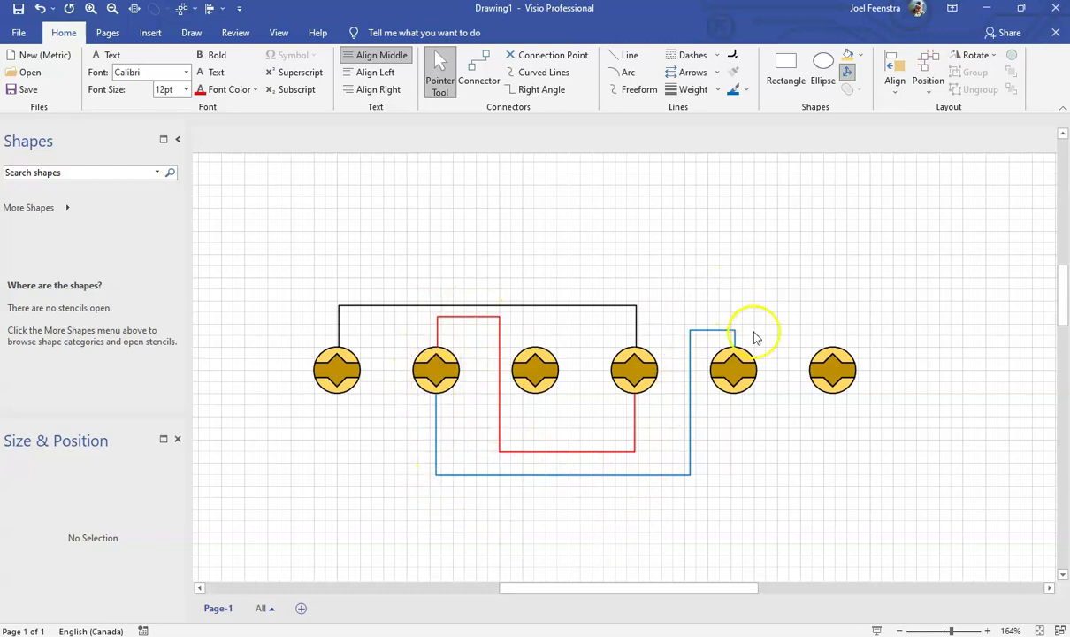
# Open the Format Shape pane from the Corner Rounding button
pyautogui.click(772, 258)
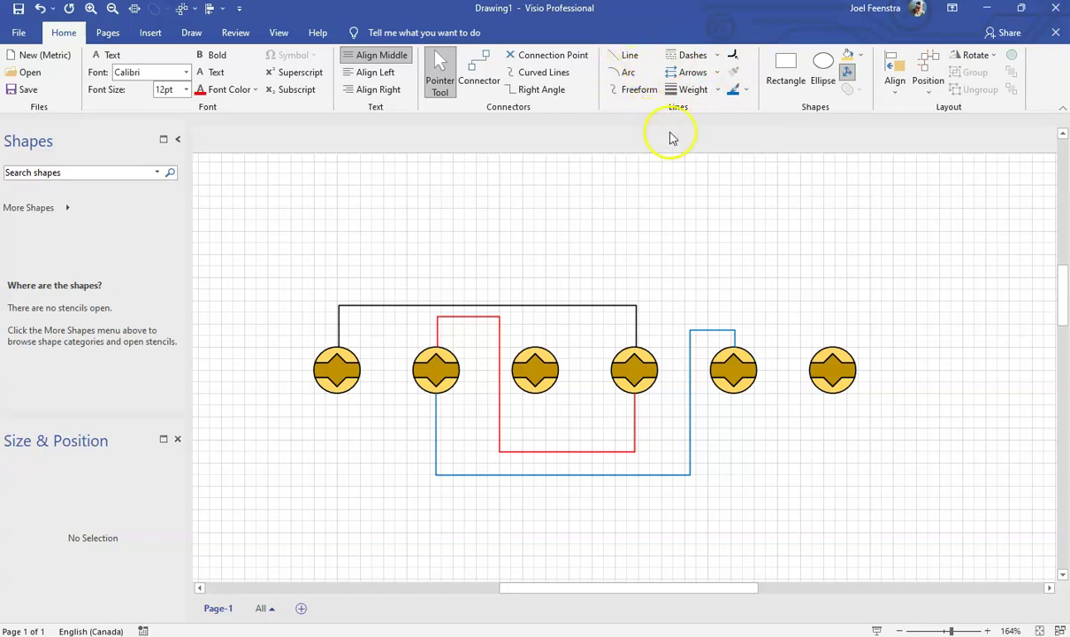
pyautogui.click(737, 57)
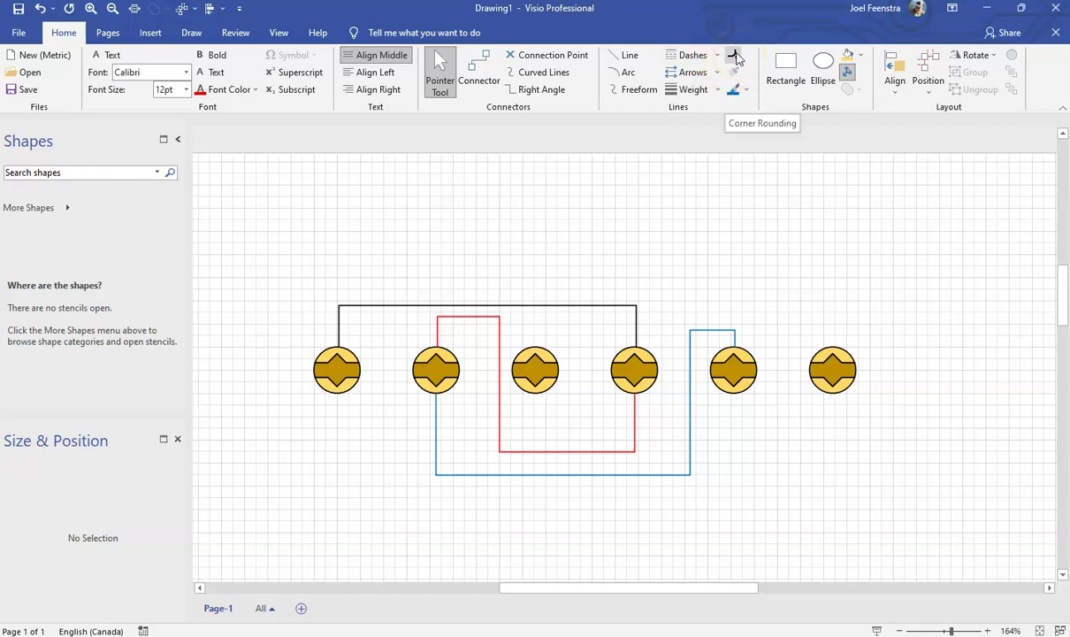
pyautogui.click(737, 57)
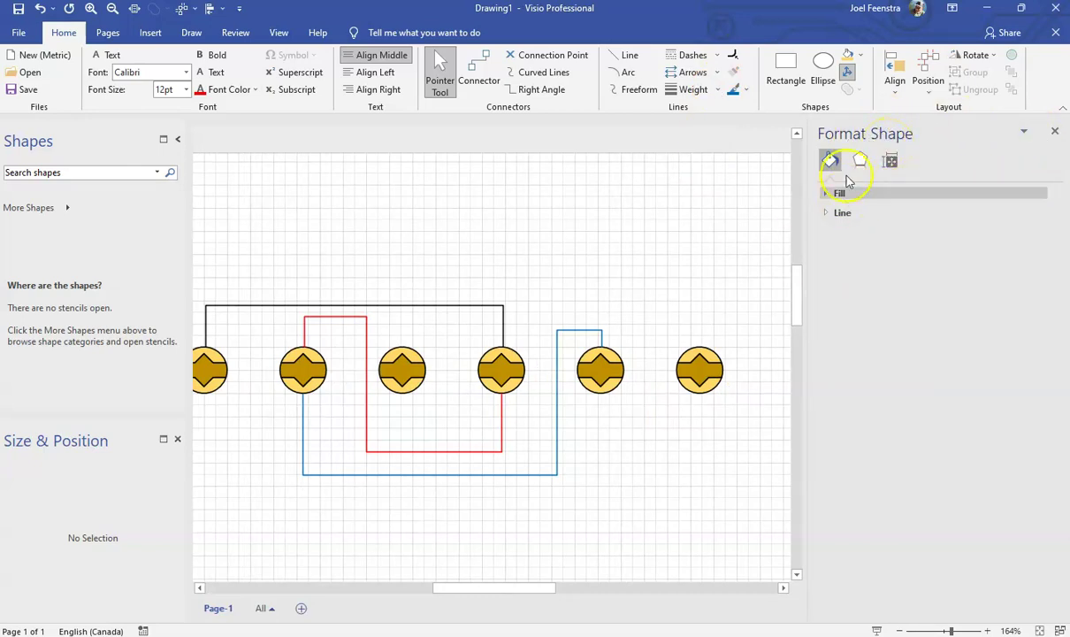
# Browse the Effects and Size & Properties tabs, then expand Line on Fill & Line
pyautogui.click(860, 159)
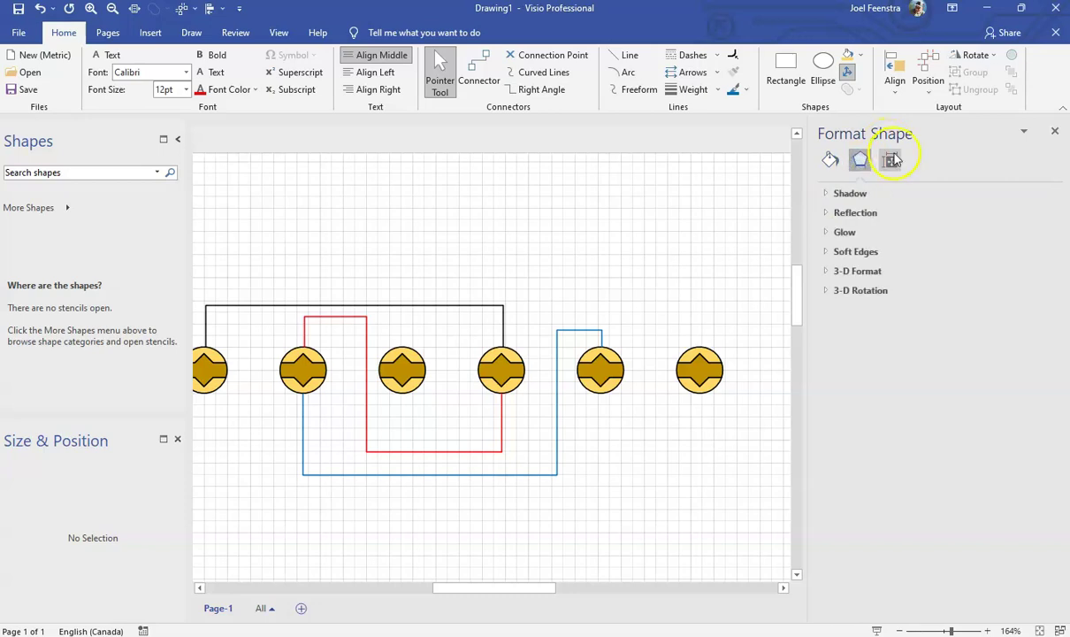
pyautogui.click(891, 159)
pyautogui.click(831, 160)
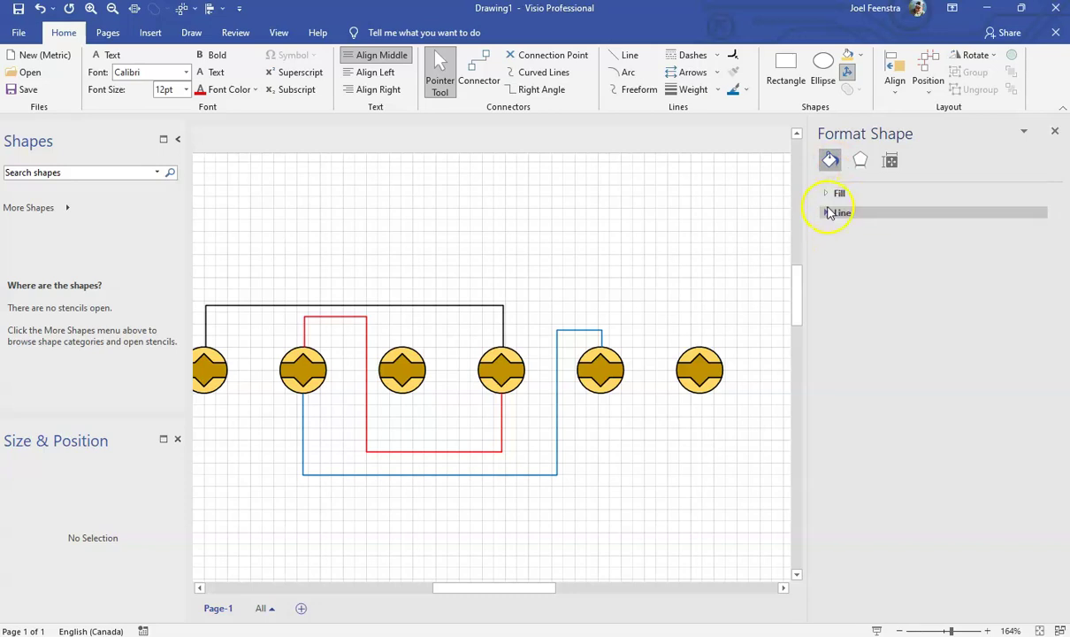
pyautogui.click(827, 215)
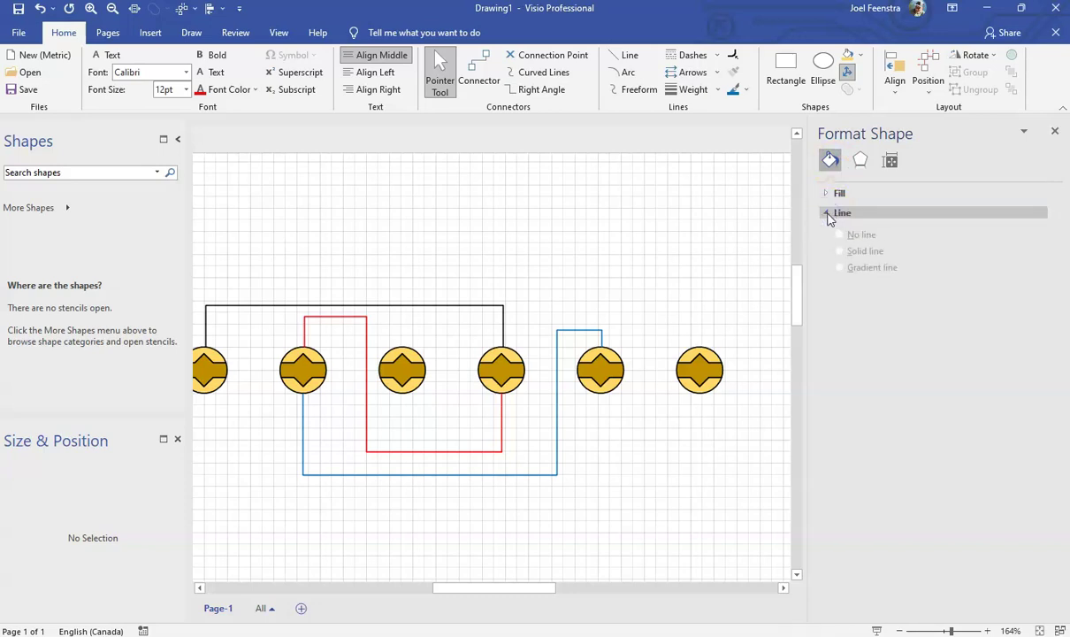
pyautogui.click(825, 195)
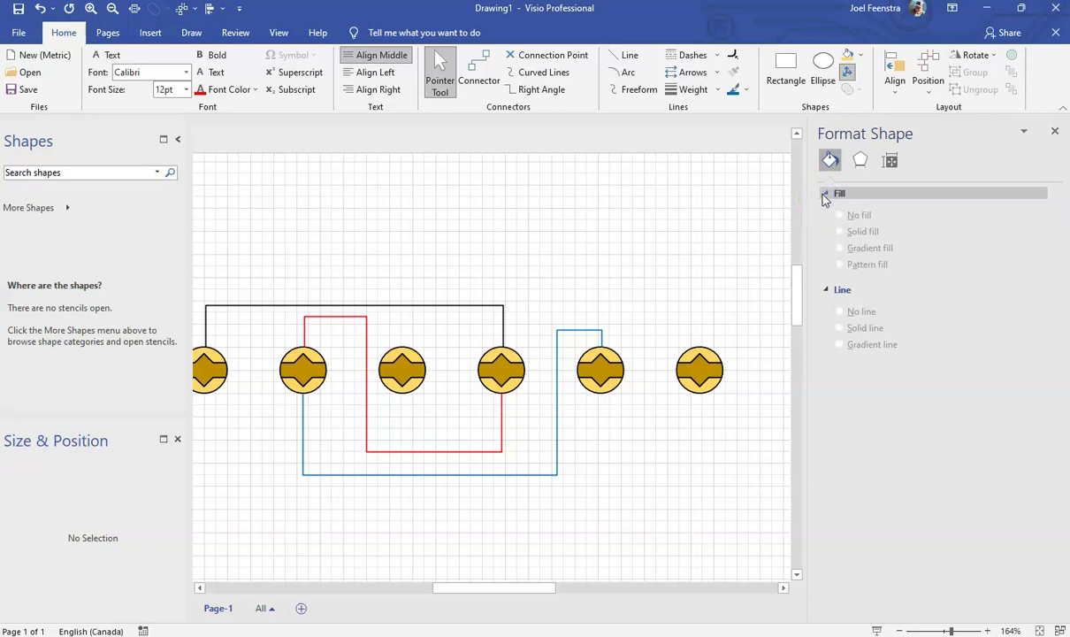
pyautogui.click(824, 195)
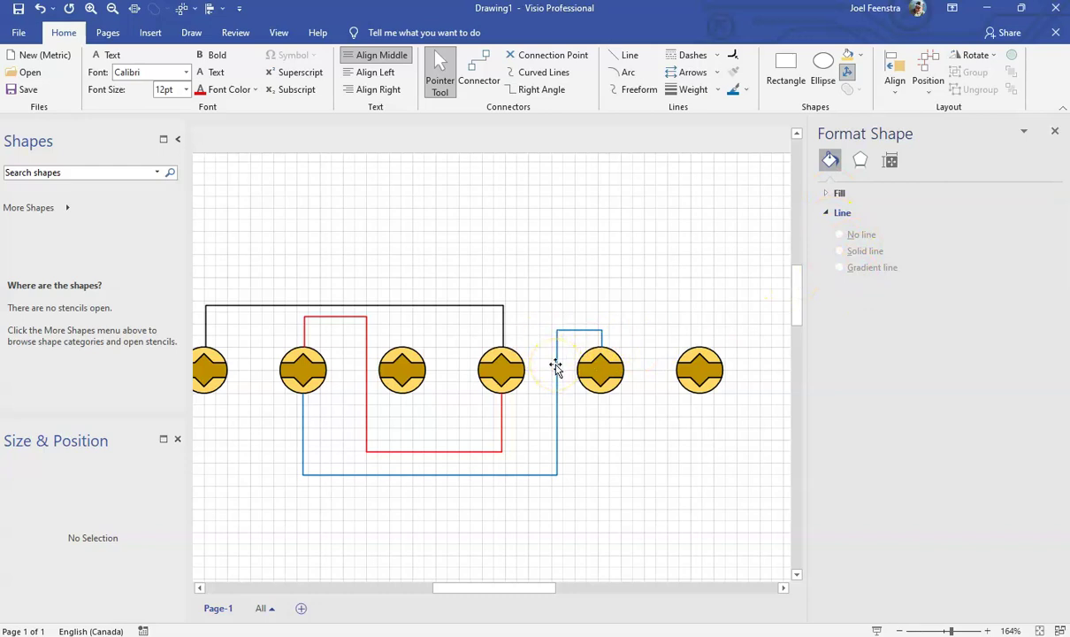
# Set the blue connector's line weight to 3 pt
pyautogui.click(556, 366)
pyautogui.moveTo(557, 366)
pyautogui.mouseDown()
pyautogui.moveTo(578, 358)
pyautogui.moveTo(573, 348)
pyautogui.moveTo(589, 334)
pyautogui.moveTo(563, 329)
pyautogui.mouseUp()
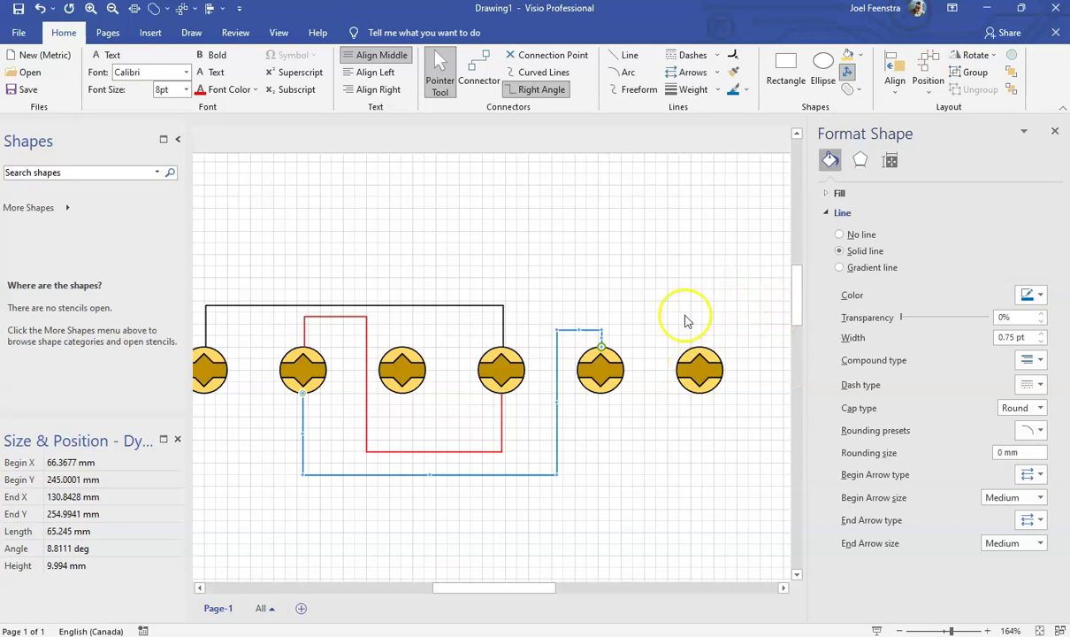
pyautogui.keyDown('ctrl'); pyautogui.scroll(-5, 685, 345); pyautogui.keyUp('ctrl')
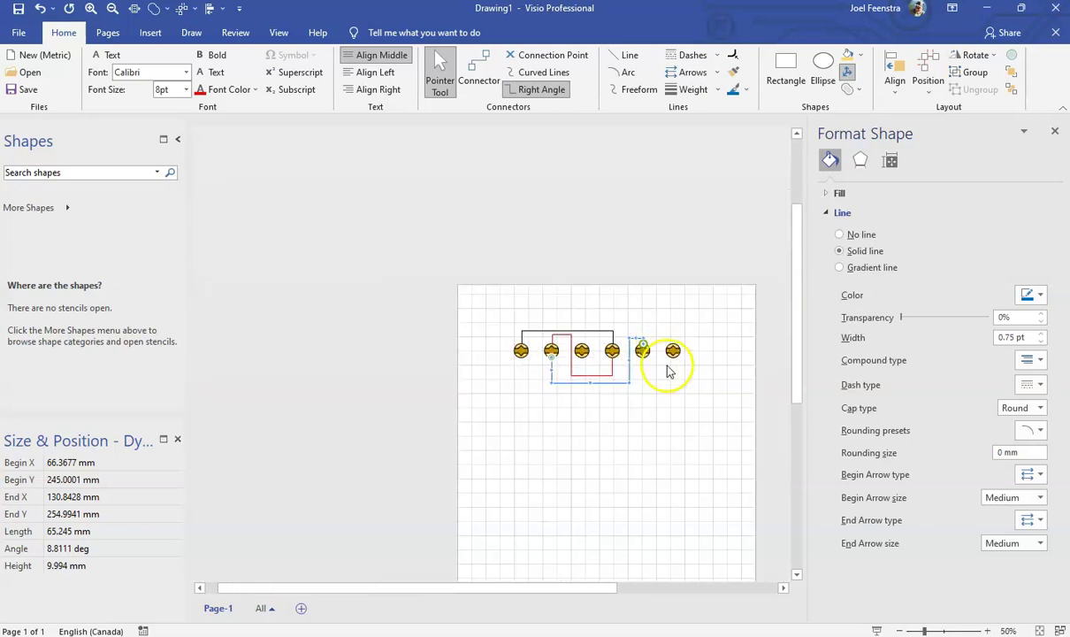
pyautogui.keyDown('ctrl'); pyautogui.scroll(5, 645, 372); pyautogui.keyUp('ctrl')
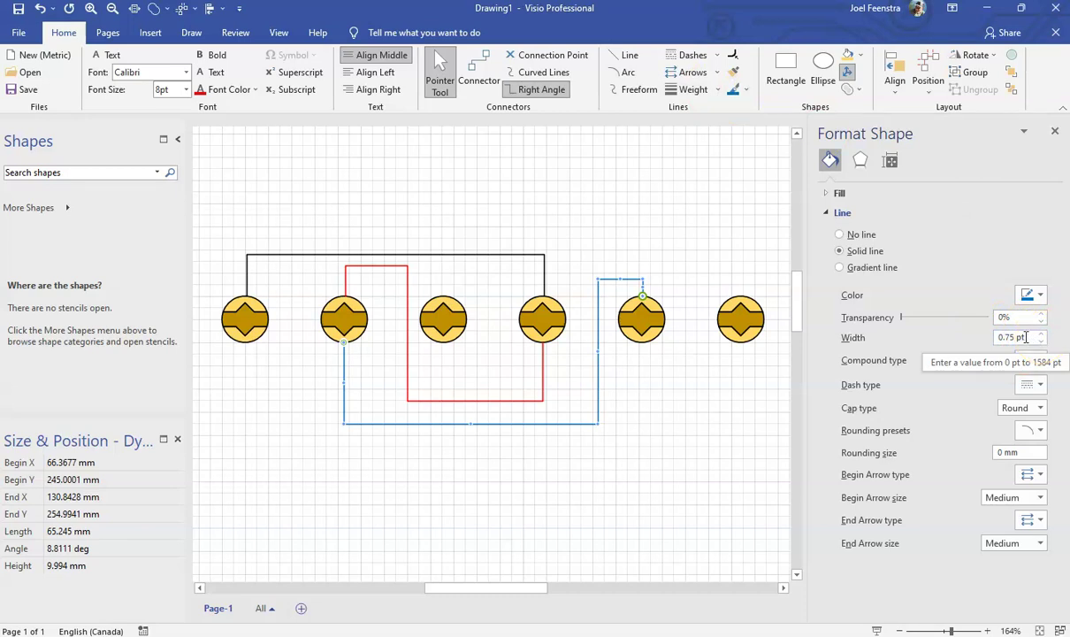
pyautogui.click(717, 92)
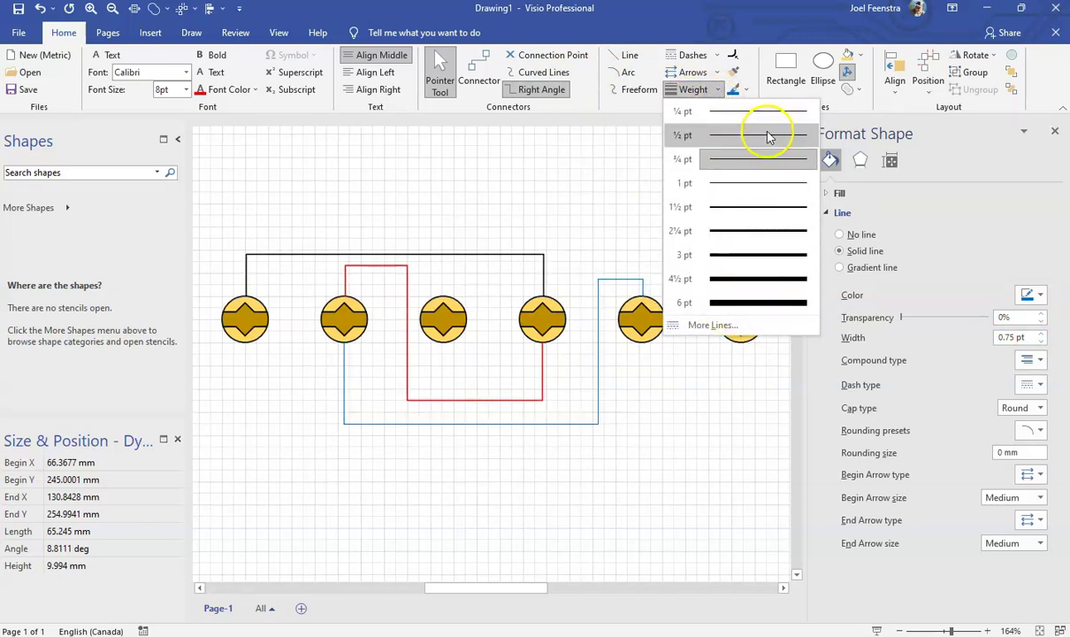
pyautogui.click(739, 264)
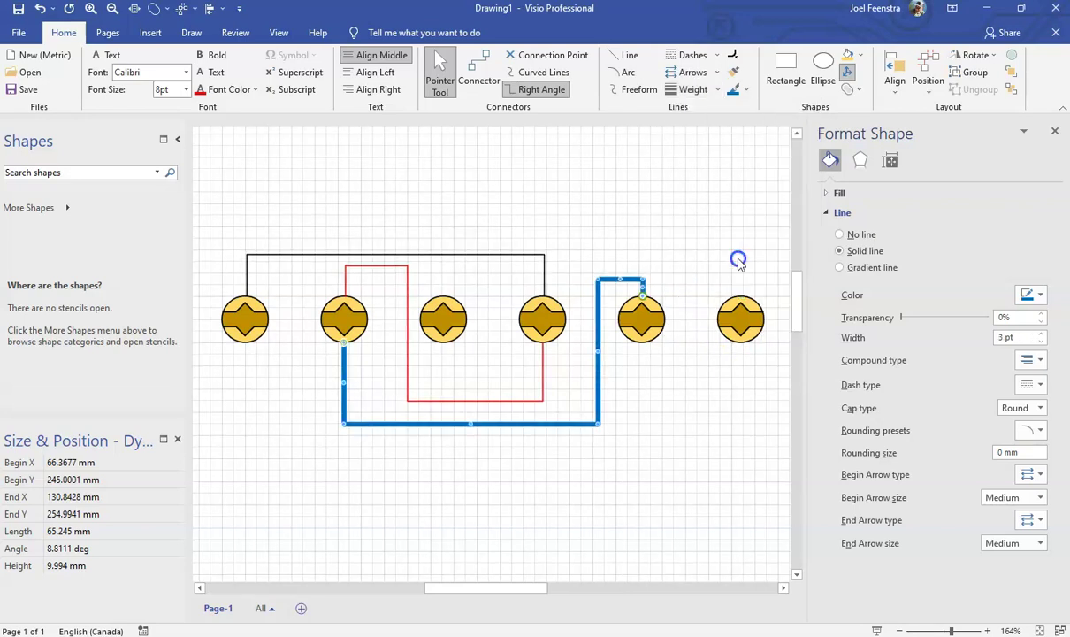
pyautogui.click(689, 471)
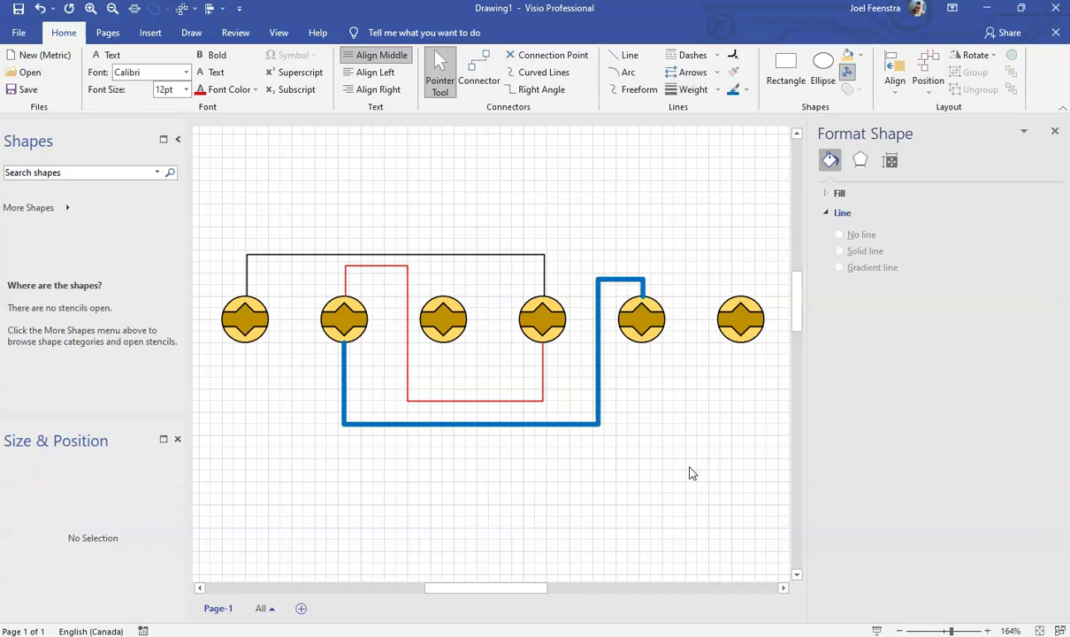
# Give the blue connector the Very small 3 mm rounding preset, keeping Round caps
pyautogui.click(598, 368)
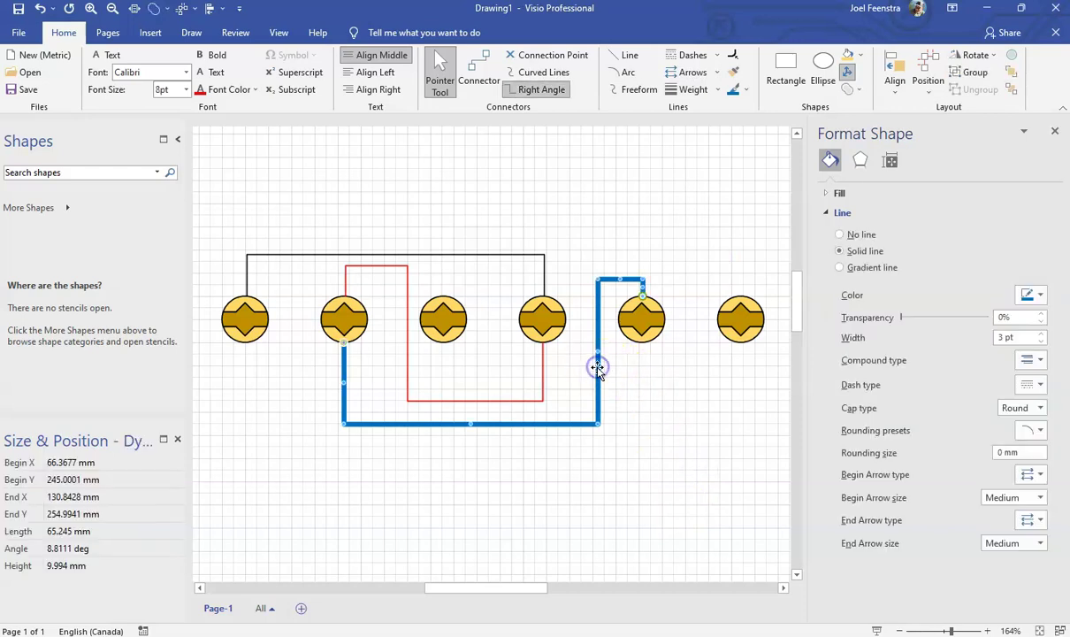
pyautogui.click(1042, 438)
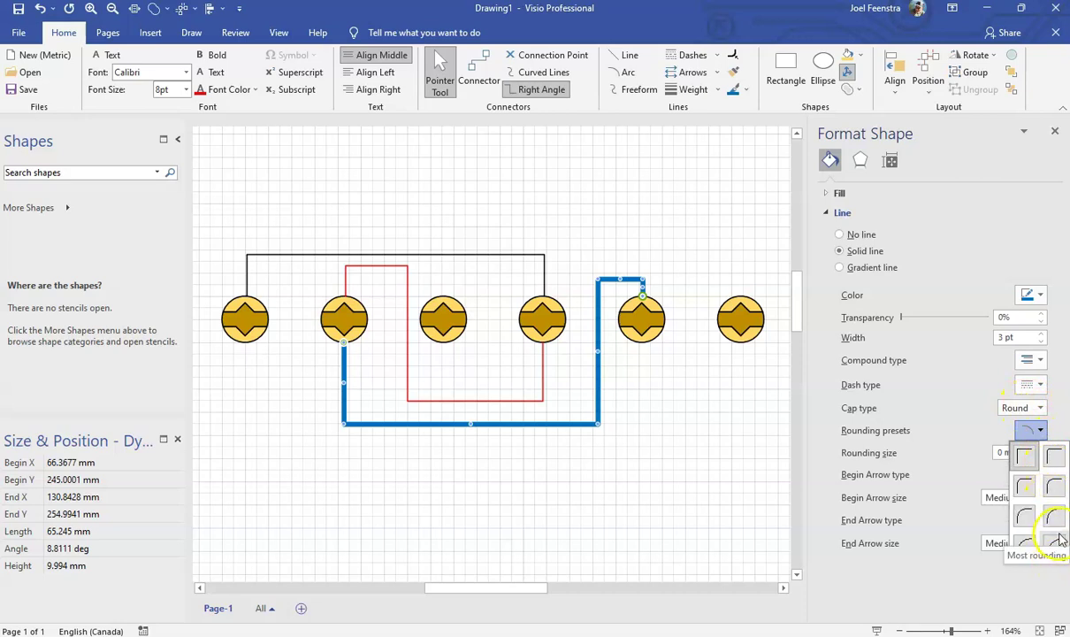
pyautogui.click(1054, 456)
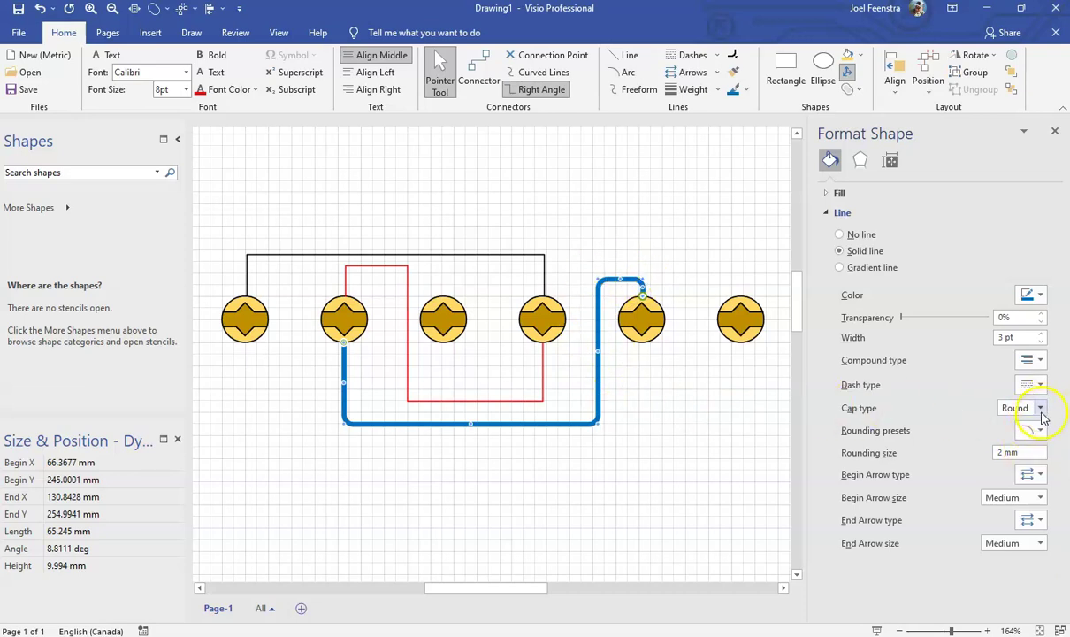
pyautogui.click(1040, 408)
pyautogui.click(951, 407)
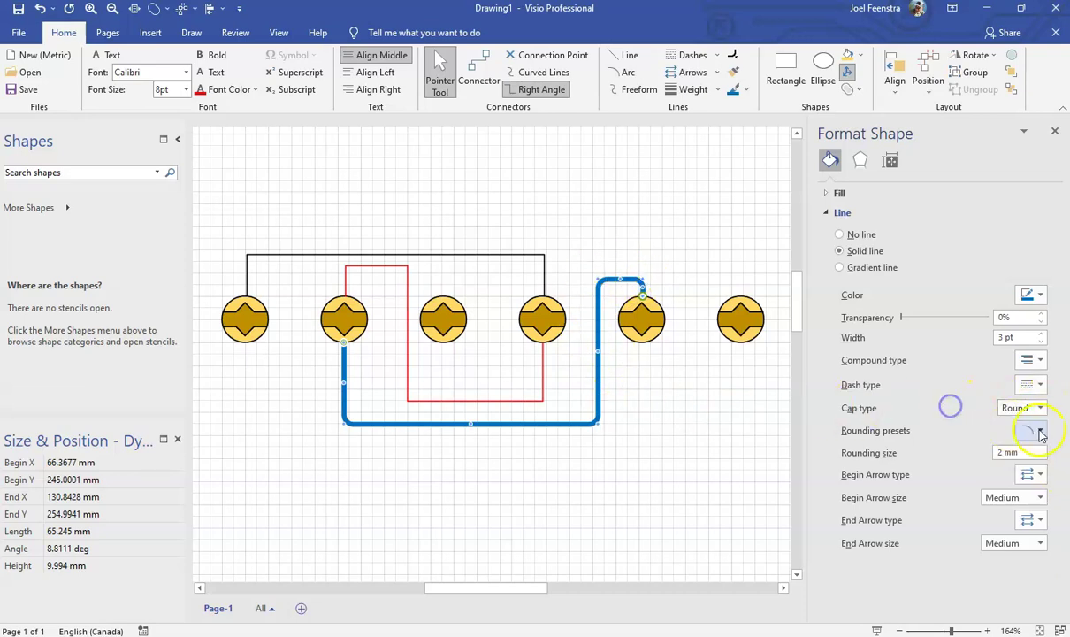
pyautogui.click(1041, 431)
pyautogui.click(1054, 548)
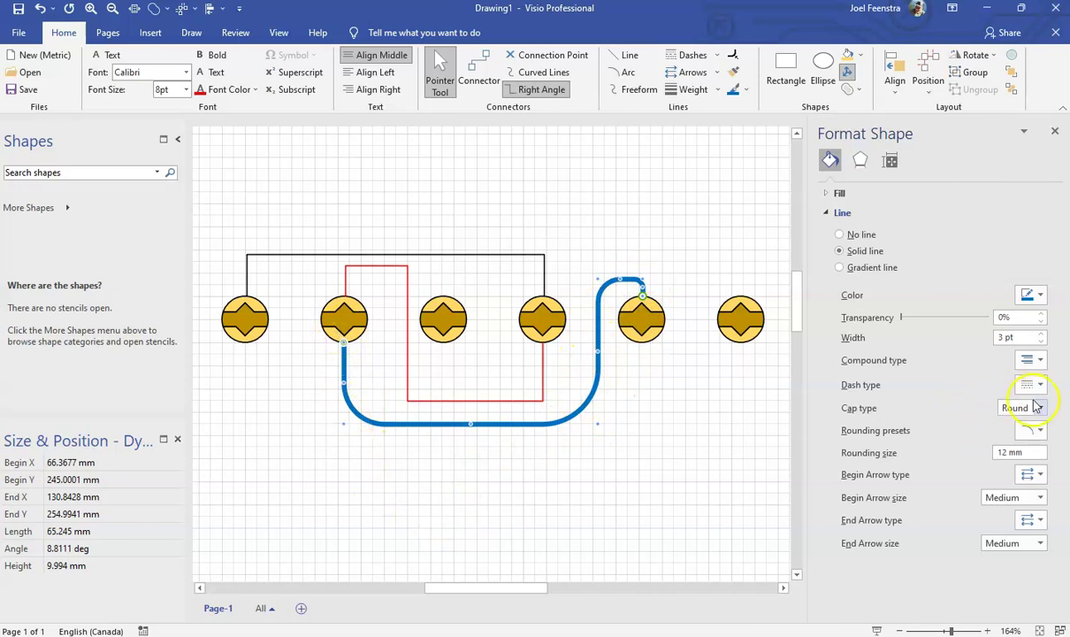
pyautogui.click(1042, 429)
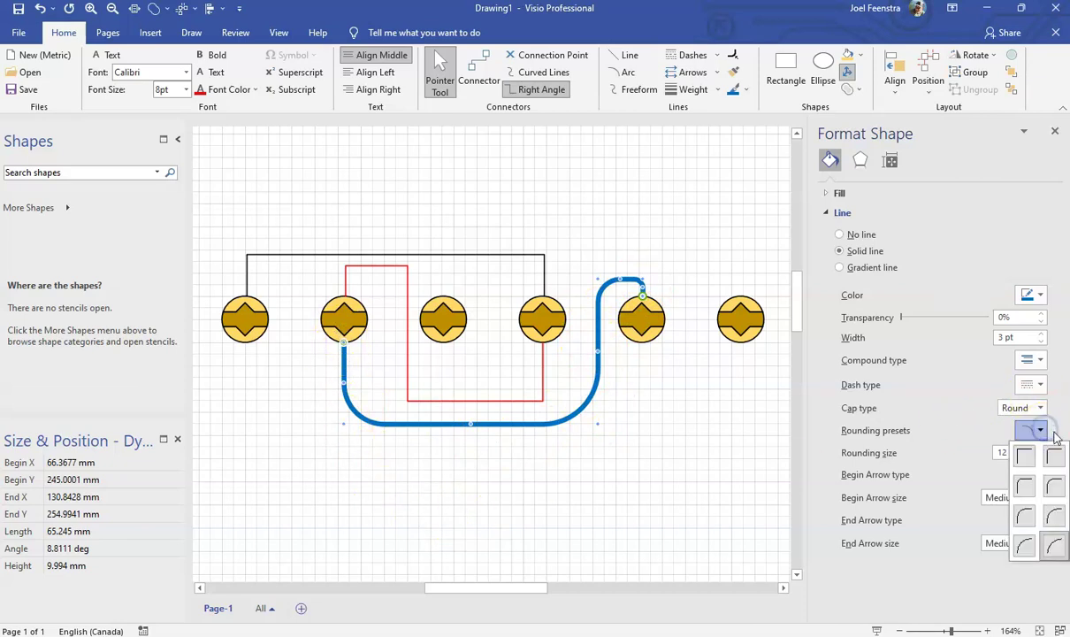
pyautogui.click(1024, 489)
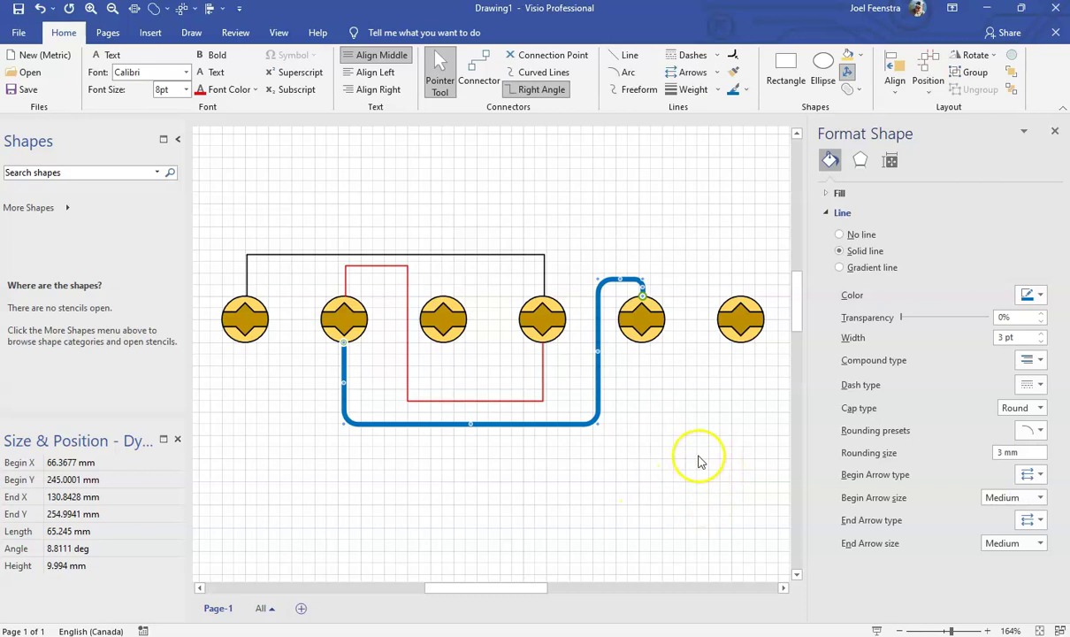
pyautogui.click(666, 467)
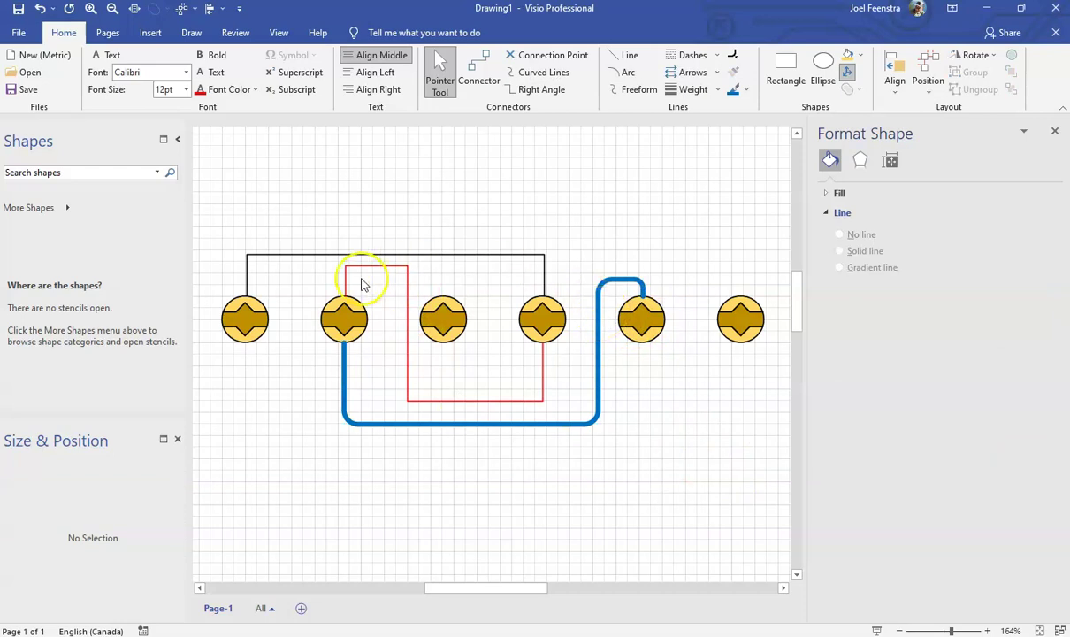
# Make the red connector 3 pt thick with 3 mm rounded corners
pyautogui.click(407, 274)
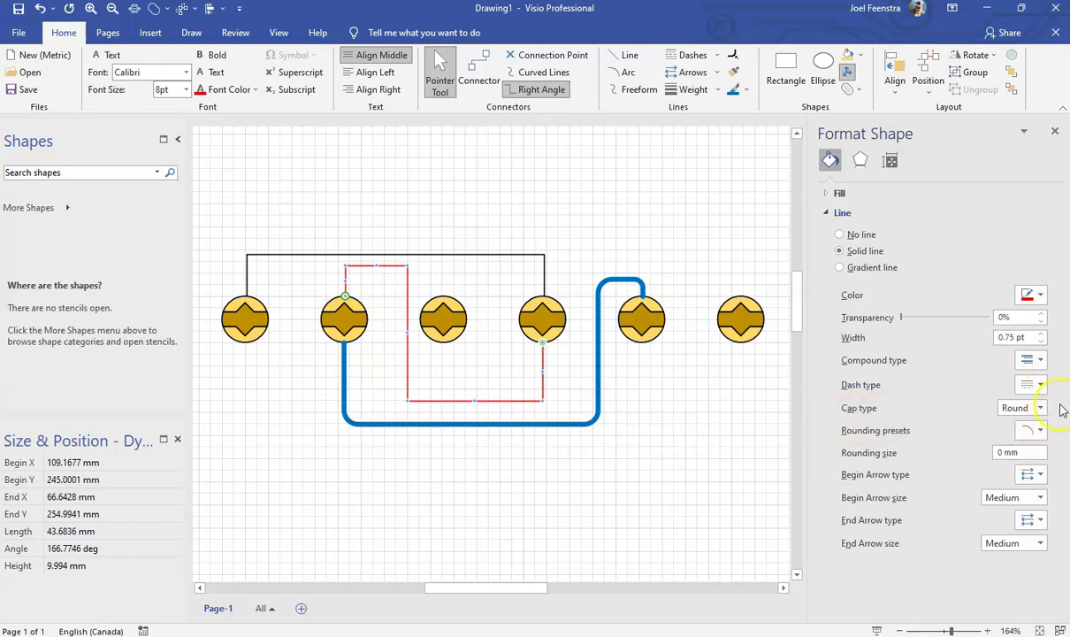
pyautogui.click(696, 90)
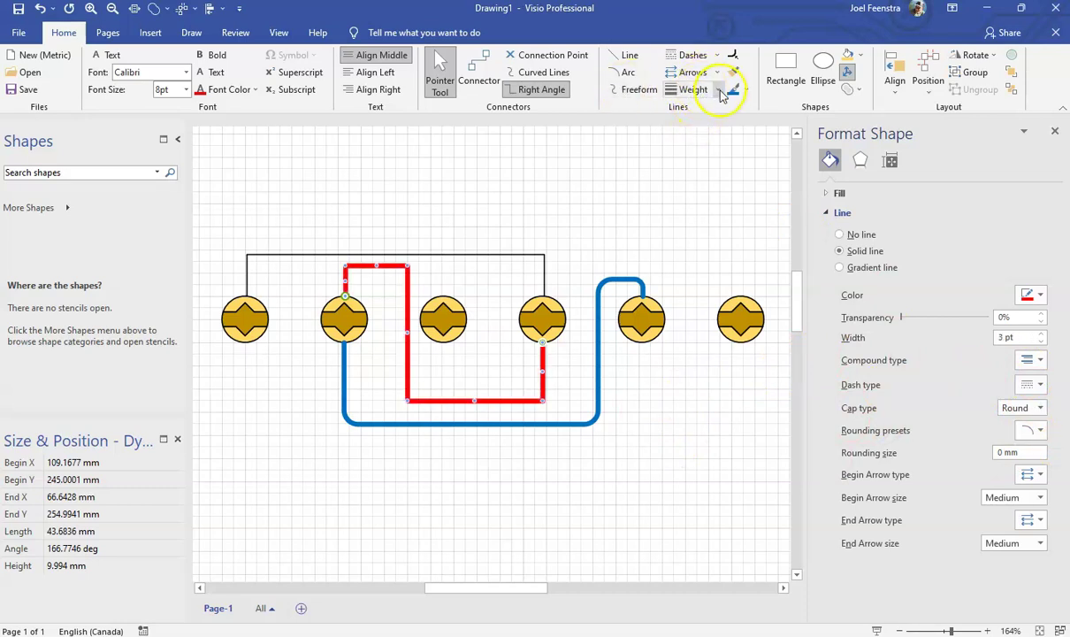
pyautogui.click(718, 90)
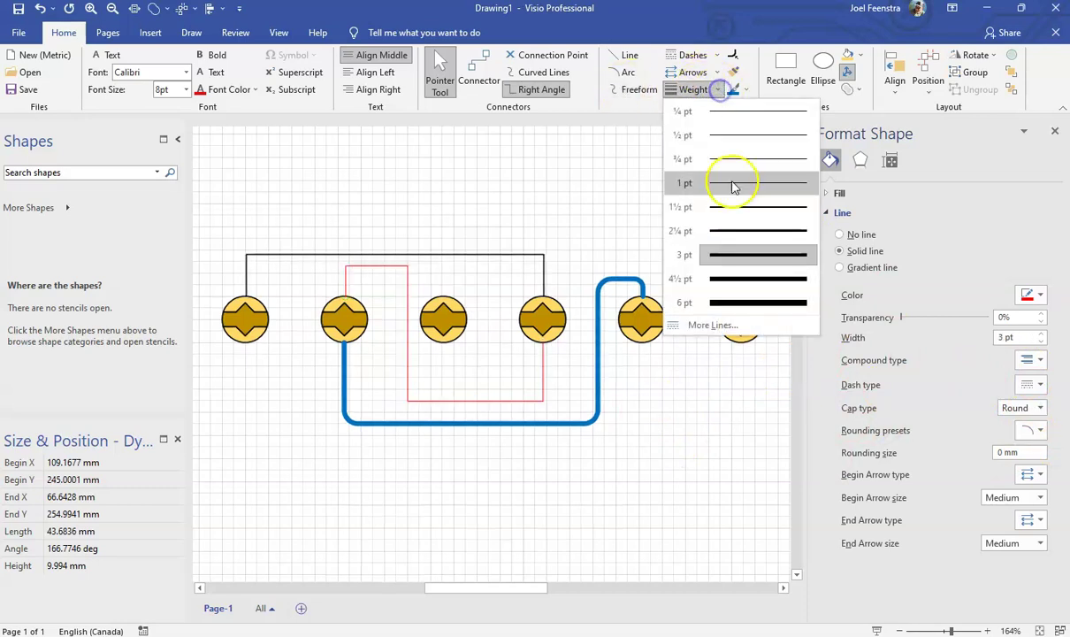
pyautogui.click(729, 257)
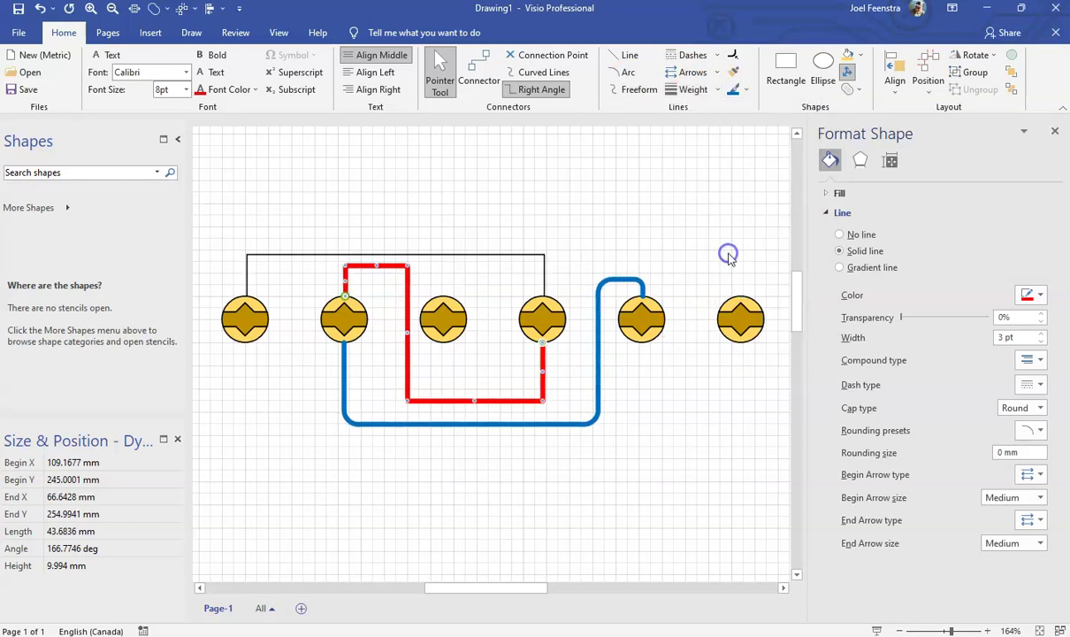
pyautogui.click(1040, 429)
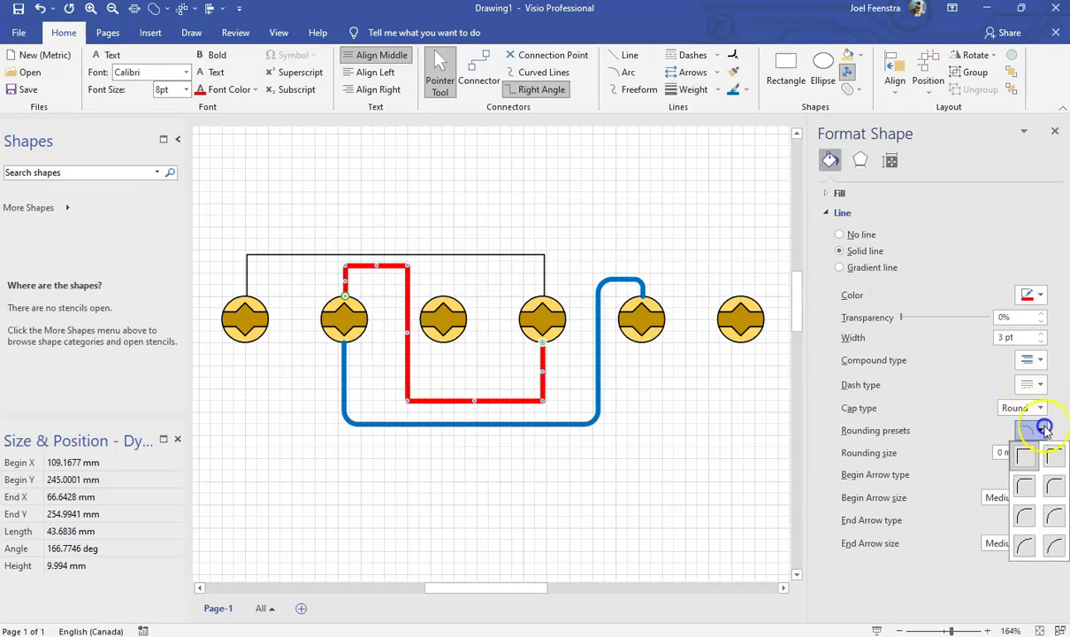
pyautogui.click(1031, 493)
pyautogui.click(628, 487)
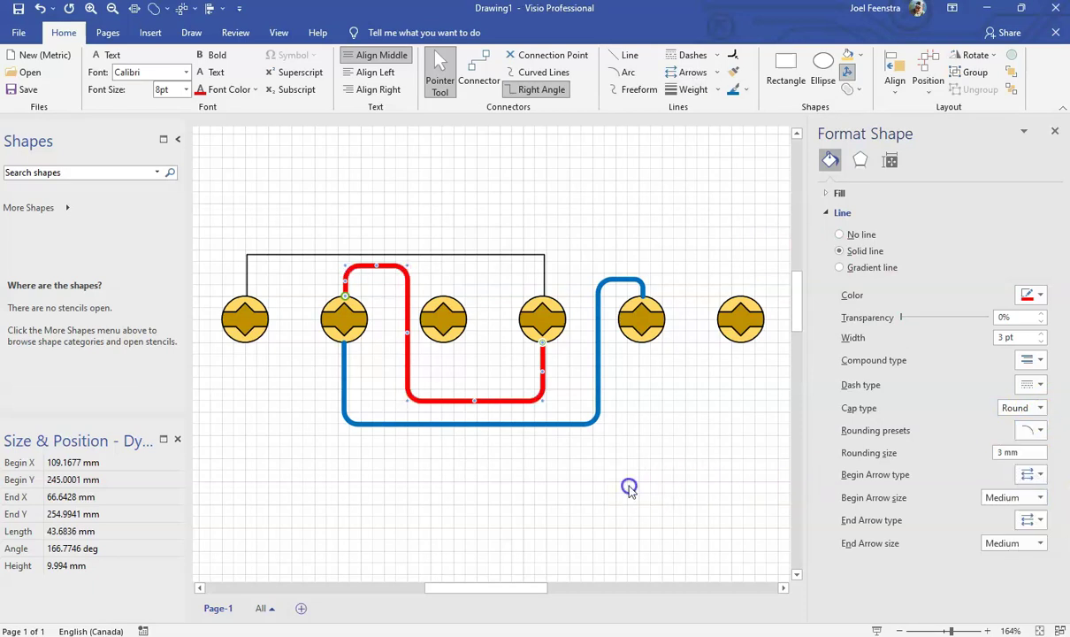
pyautogui.click(541, 269)
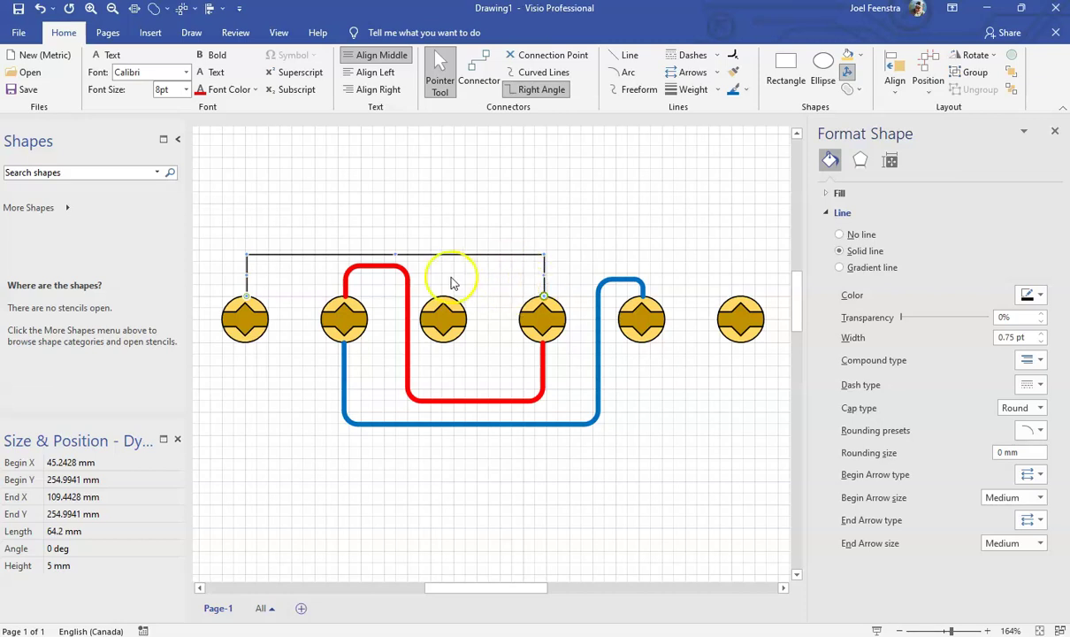
# Raise the black connector's top run higher, leaving its colour black
pyautogui.click(747, 95)
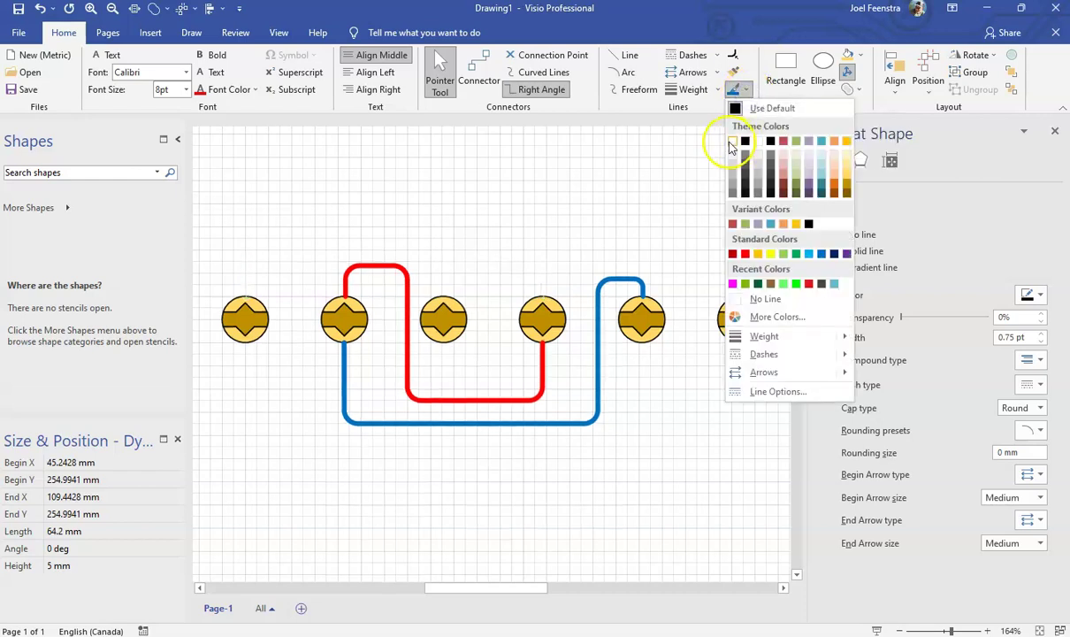
pyautogui.click(729, 143)
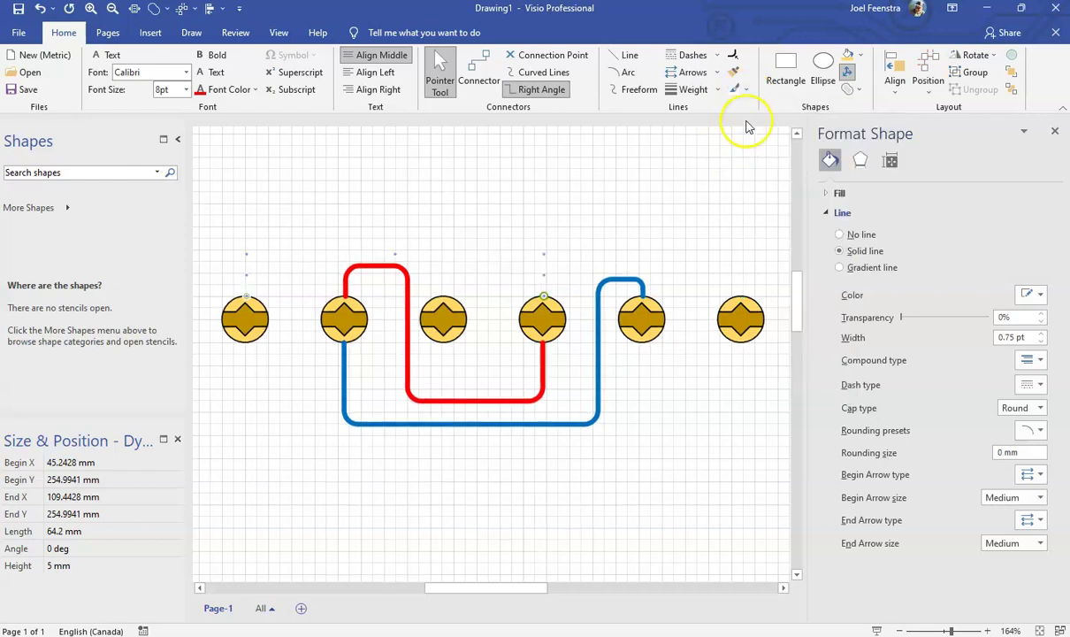
pyautogui.click(747, 93)
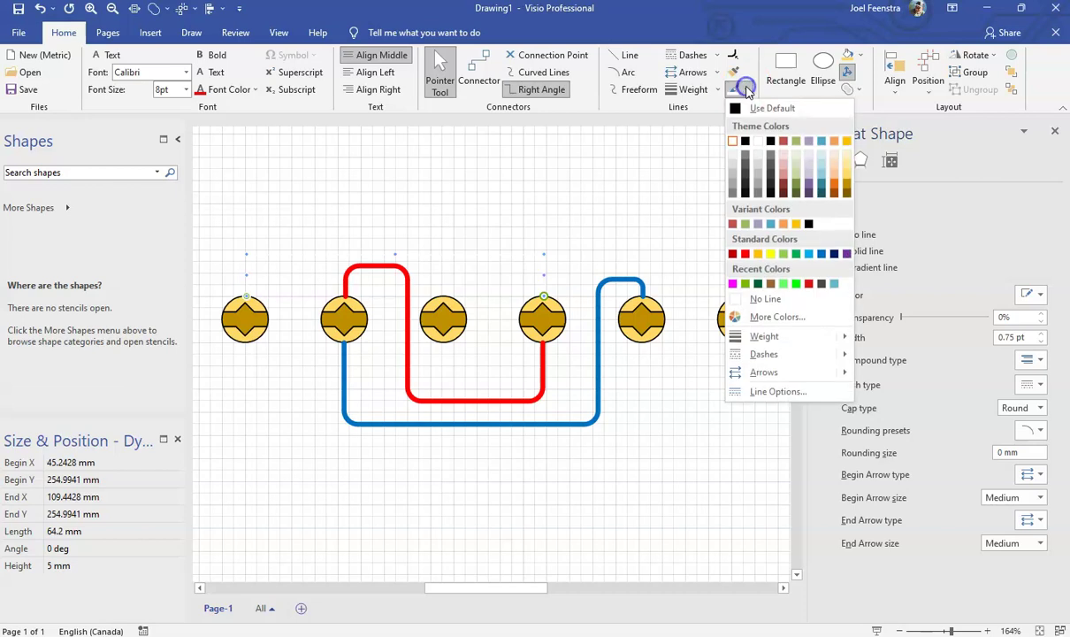
pyautogui.click(741, 144)
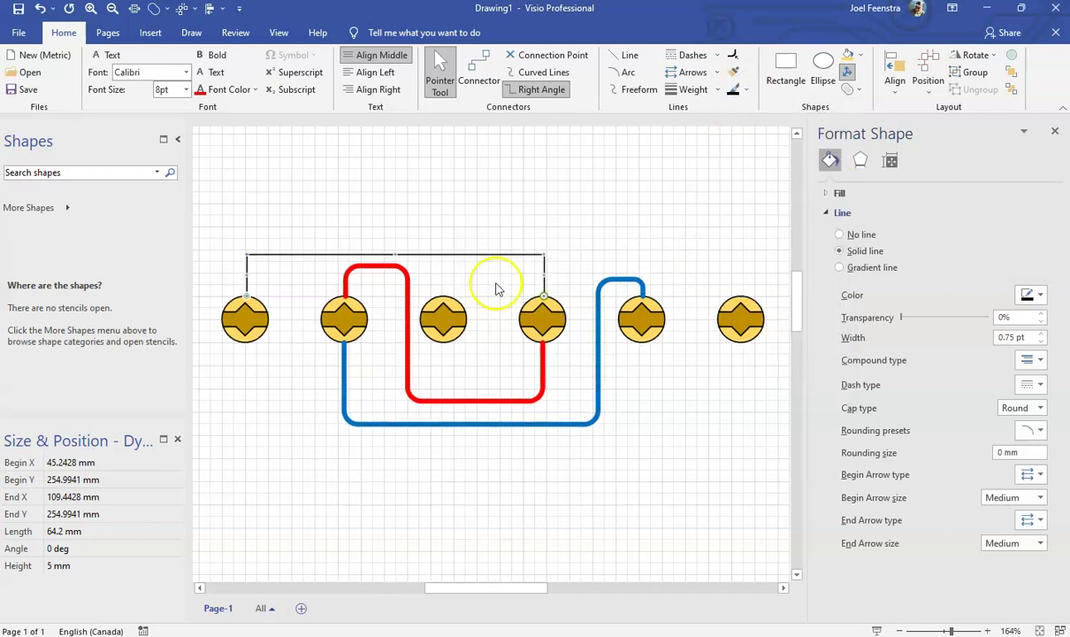
pyautogui.moveTo(417, 259); pyautogui.dragTo(399, 215)
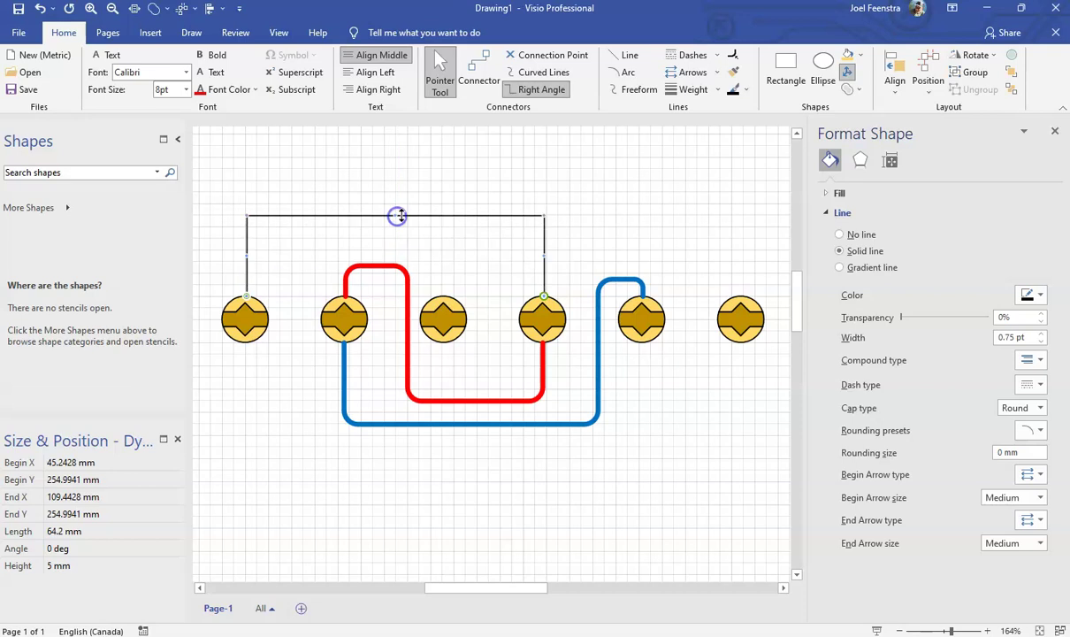
# Make the black connector a 4.5 pt double compound line
pyautogui.click(1042, 364)
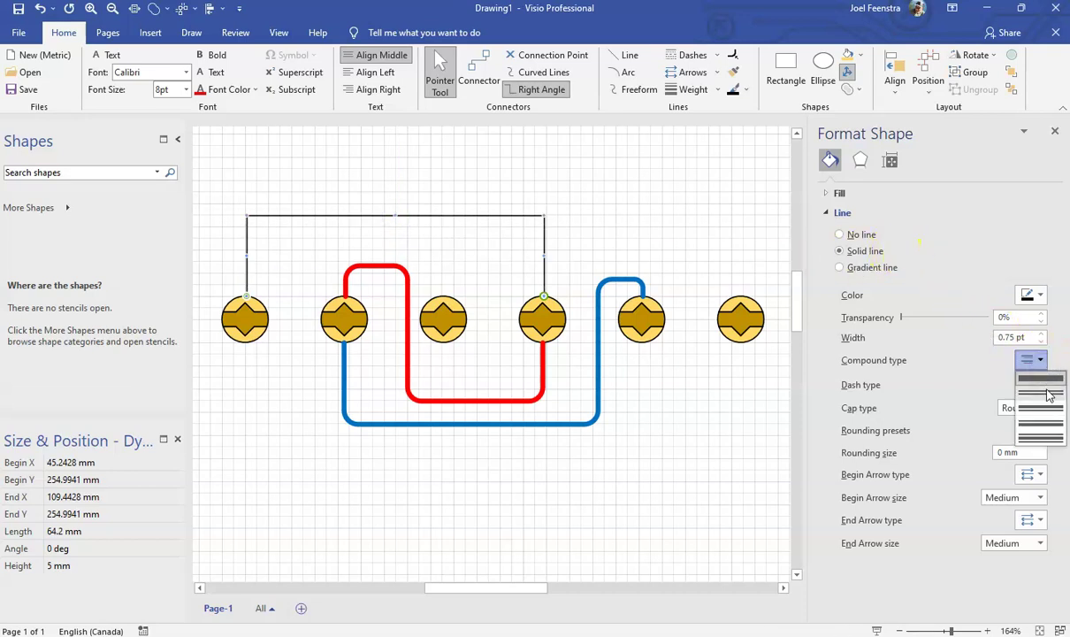
pyautogui.click(1040, 442)
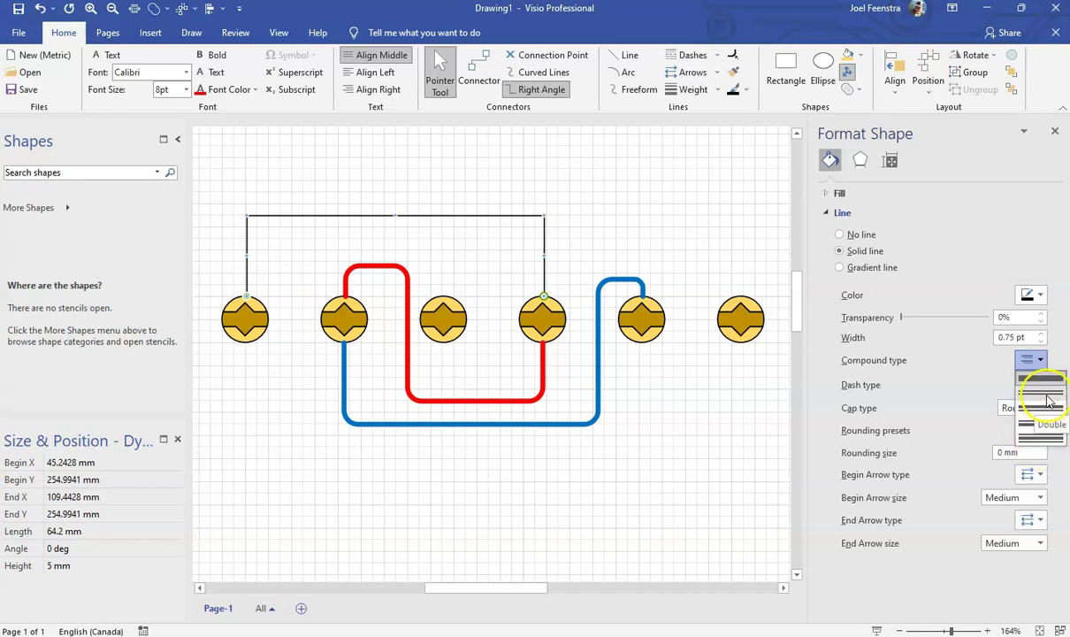
pyautogui.click(1046, 398)
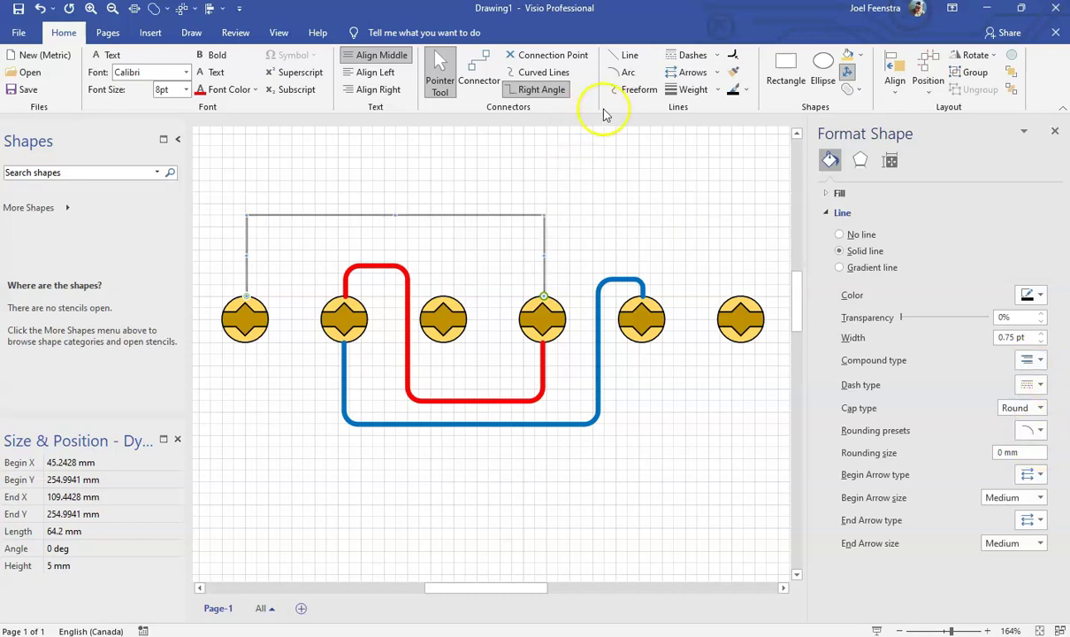
pyautogui.click(724, 94)
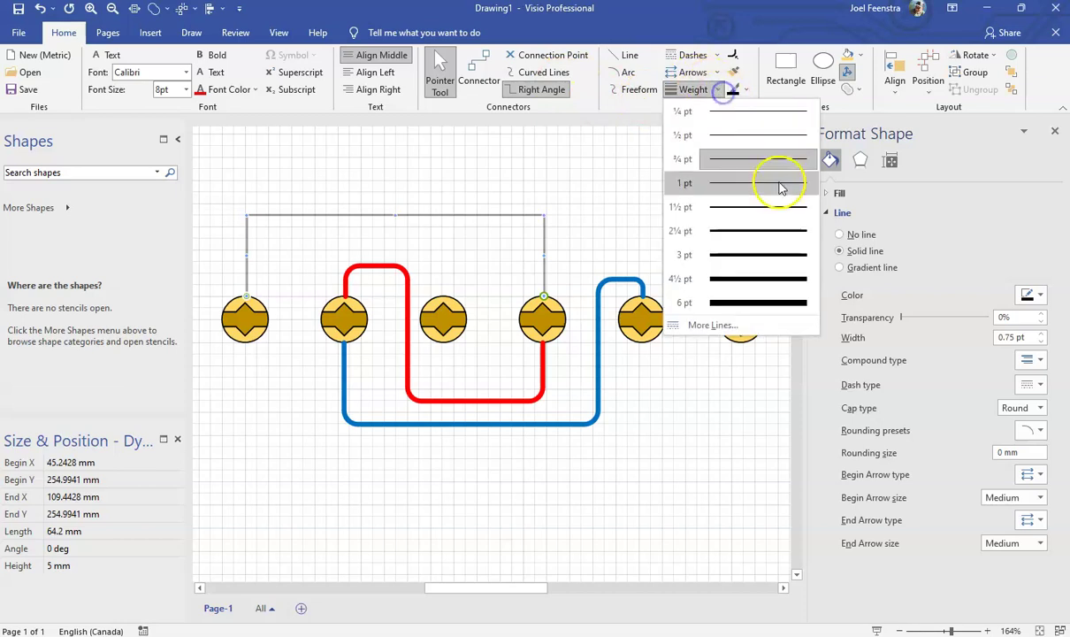
pyautogui.click(757, 282)
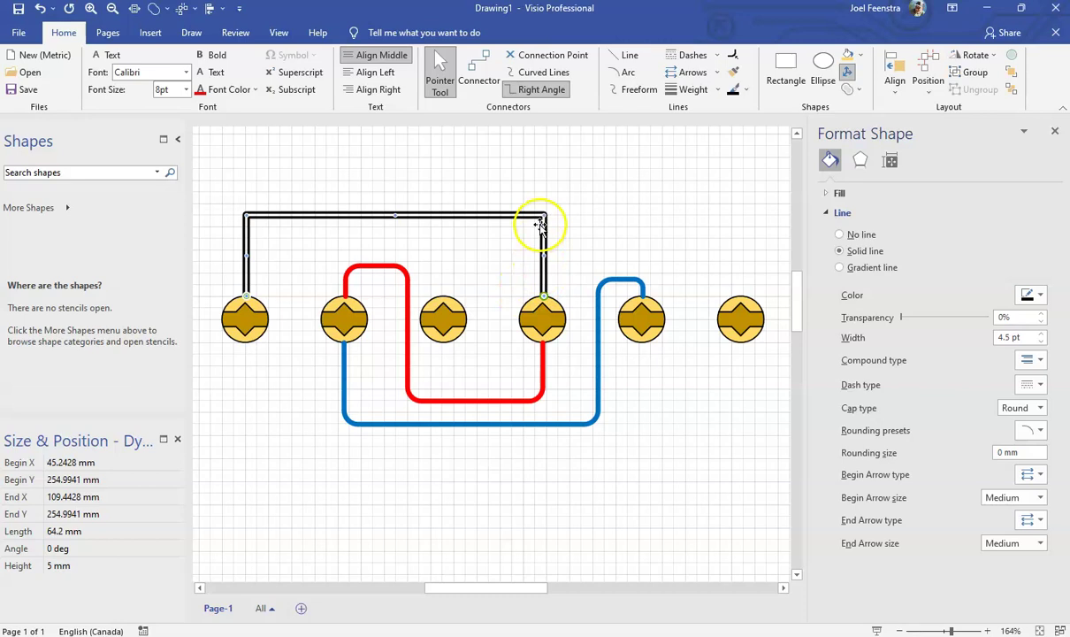
pyautogui.click(1035, 359)
pyautogui.click(1035, 371)
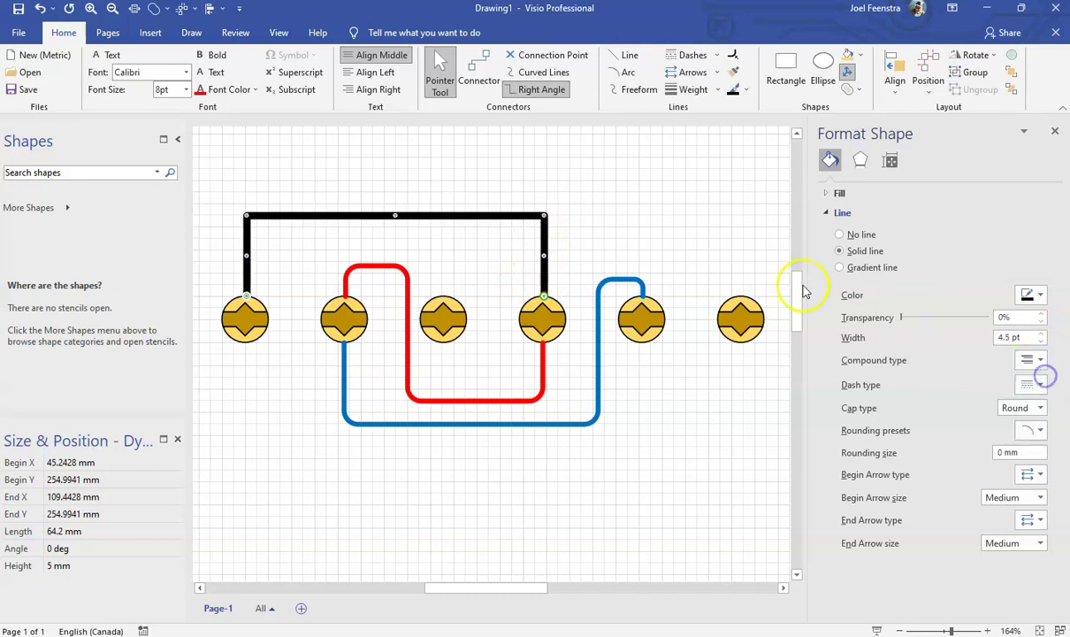
pyautogui.click(1034, 359)
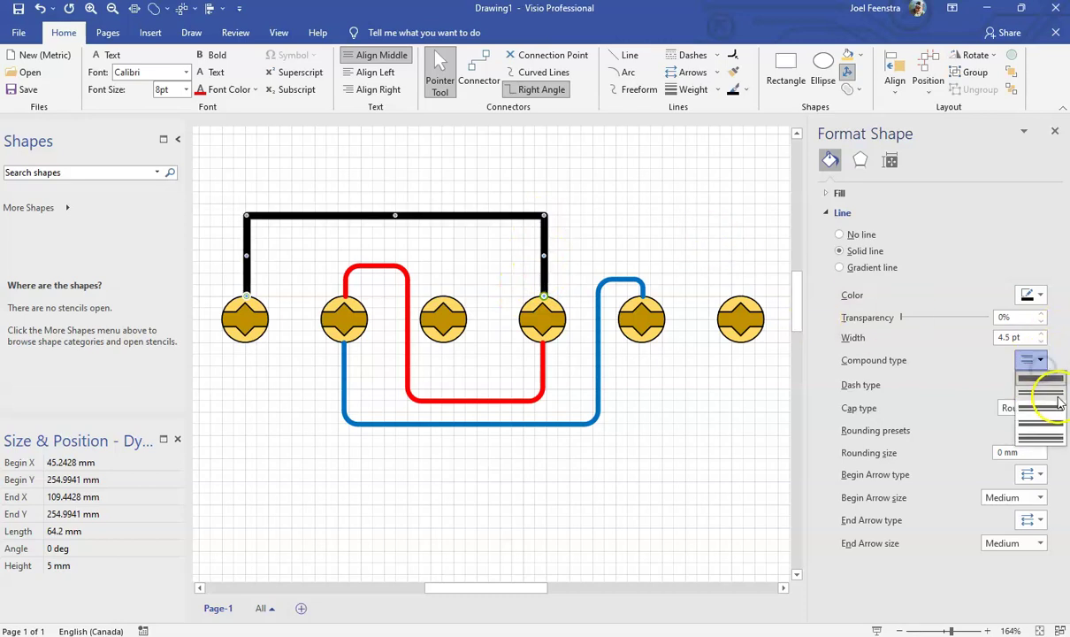
pyautogui.click(1033, 404)
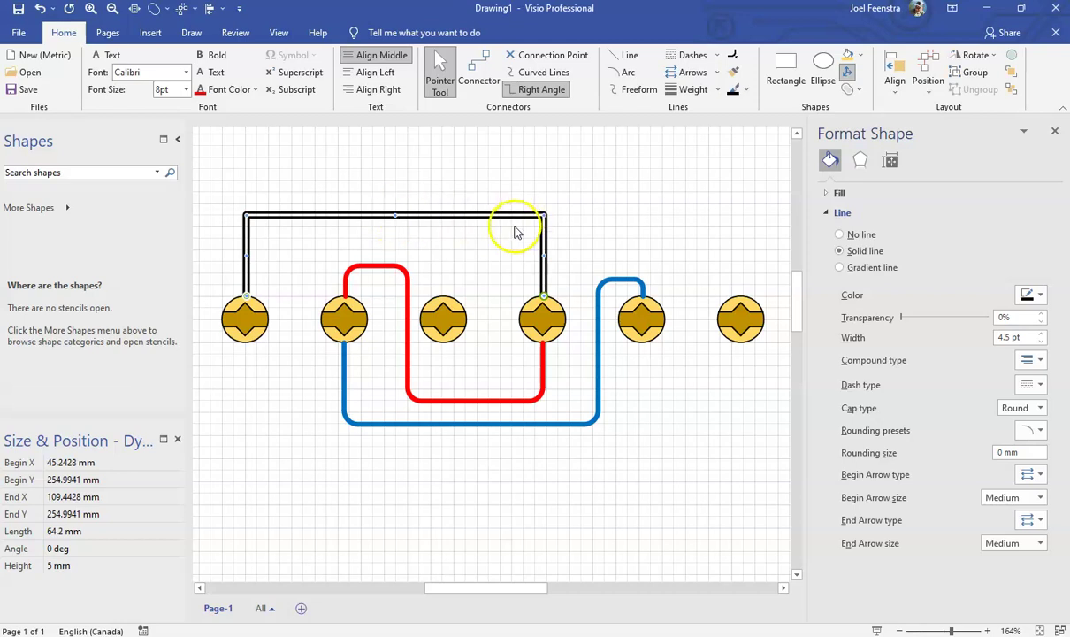
# Round the black connector's corners by 3 mm
pyautogui.click(1040, 431)
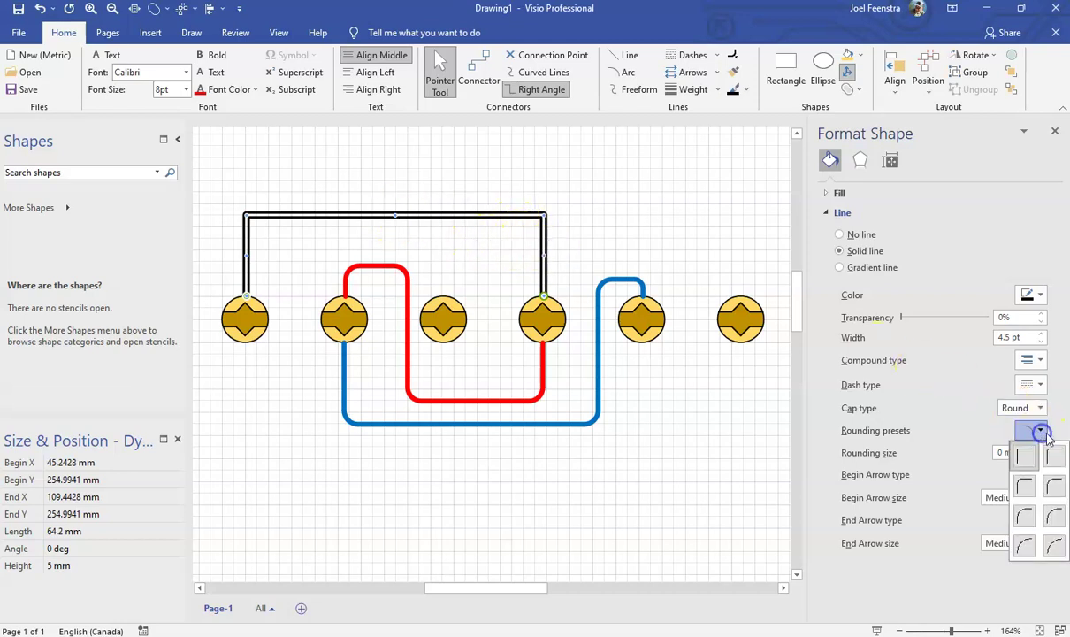
pyautogui.click(1026, 486)
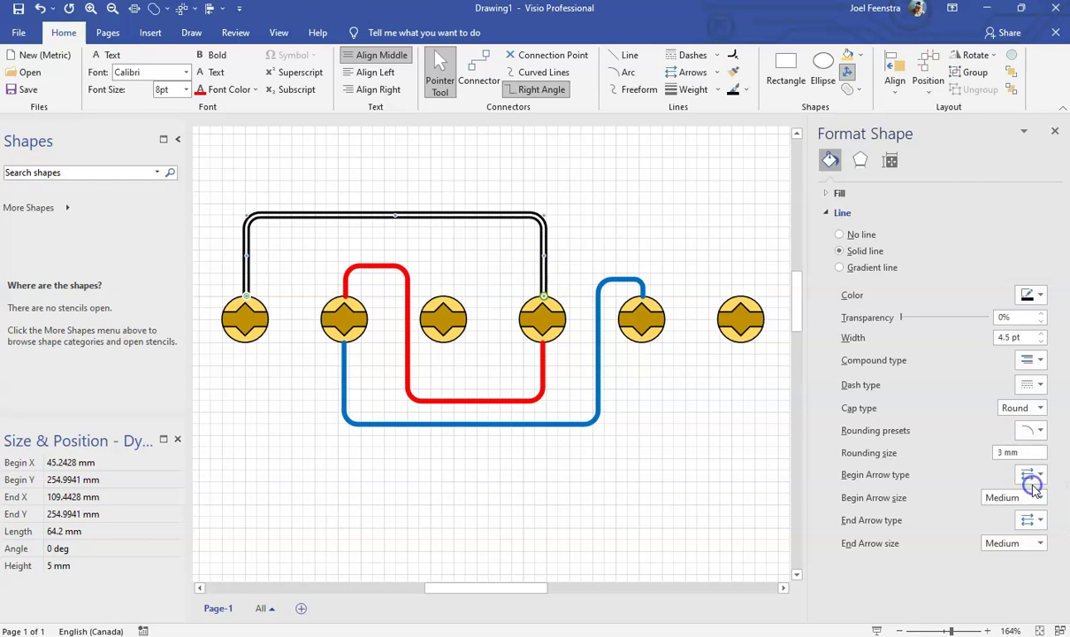
pyautogui.click(535, 507)
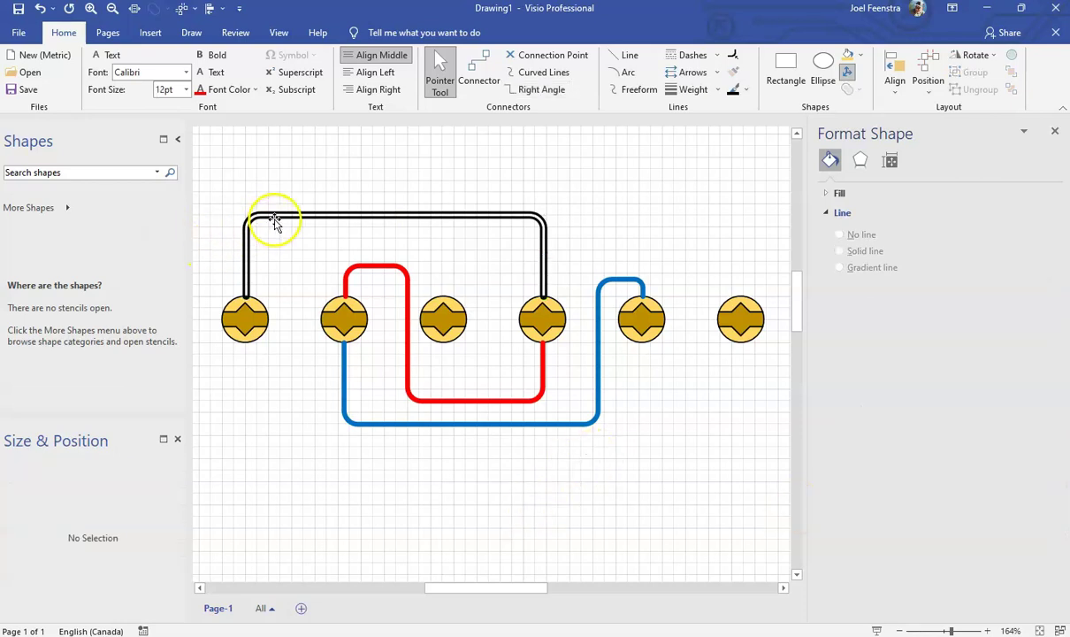
# Drag the black double line's top run down, then back above the terminals
pyautogui.click(405, 320)
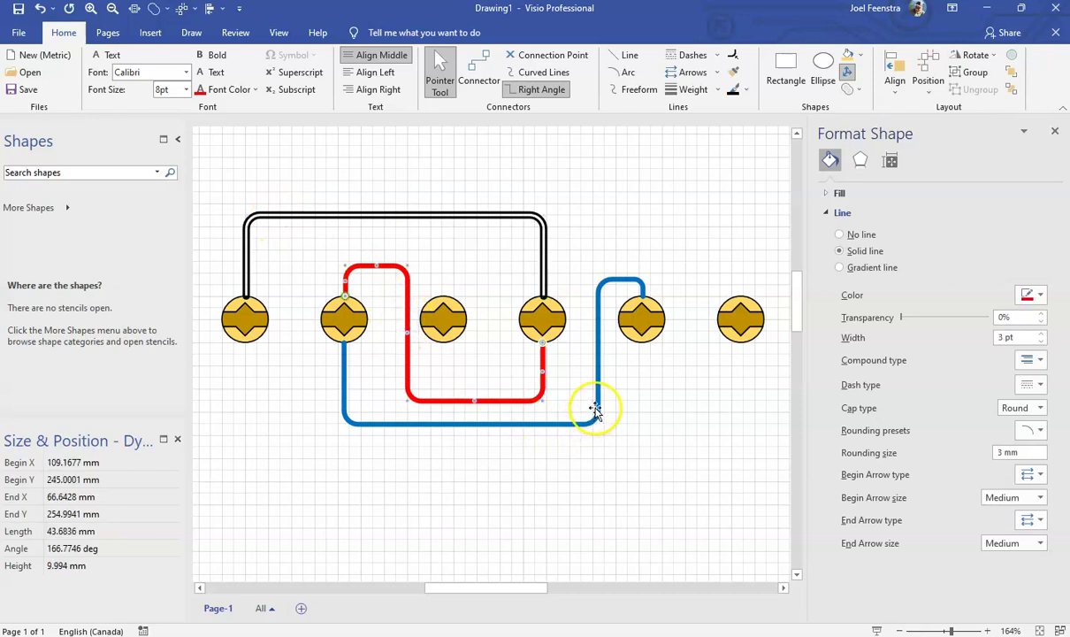
pyautogui.click(675, 481)
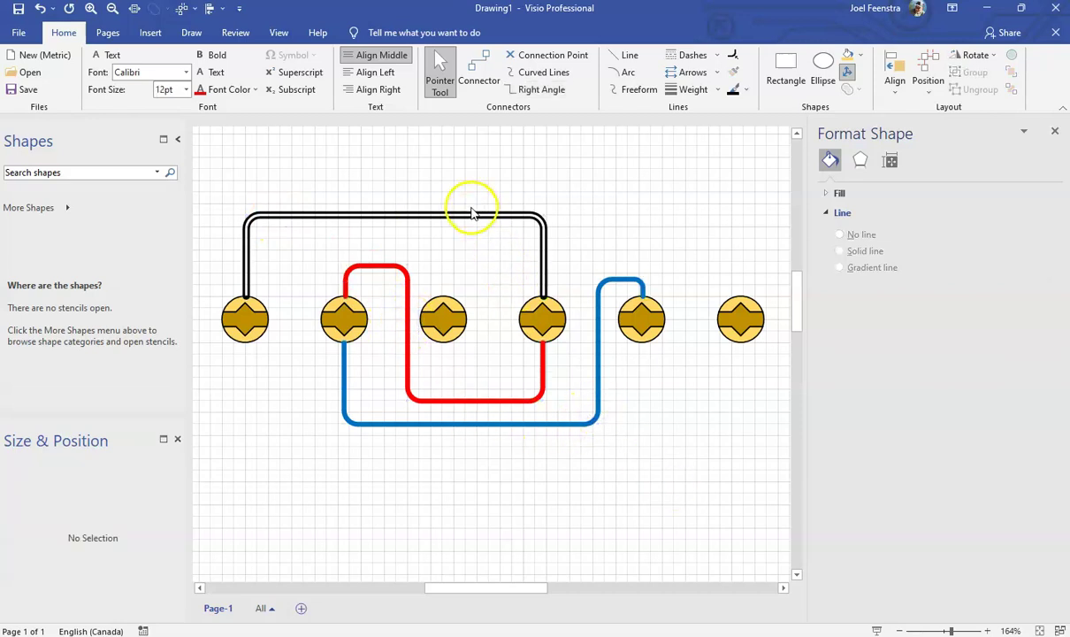
pyautogui.click(470, 215)
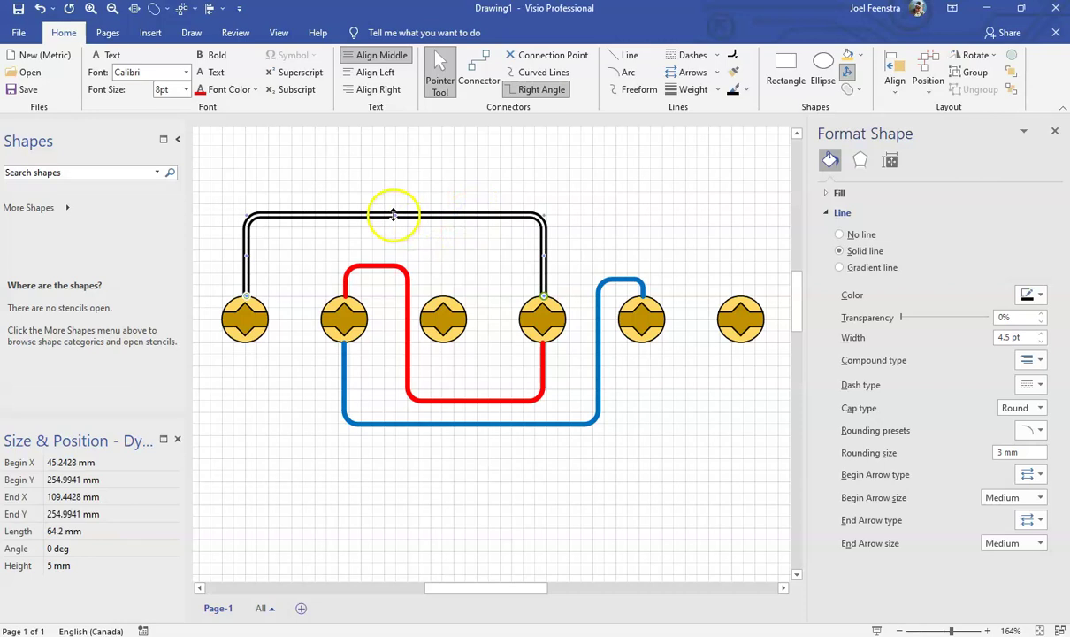
pyautogui.moveTo(394, 215); pyautogui.dragTo(326, 365)
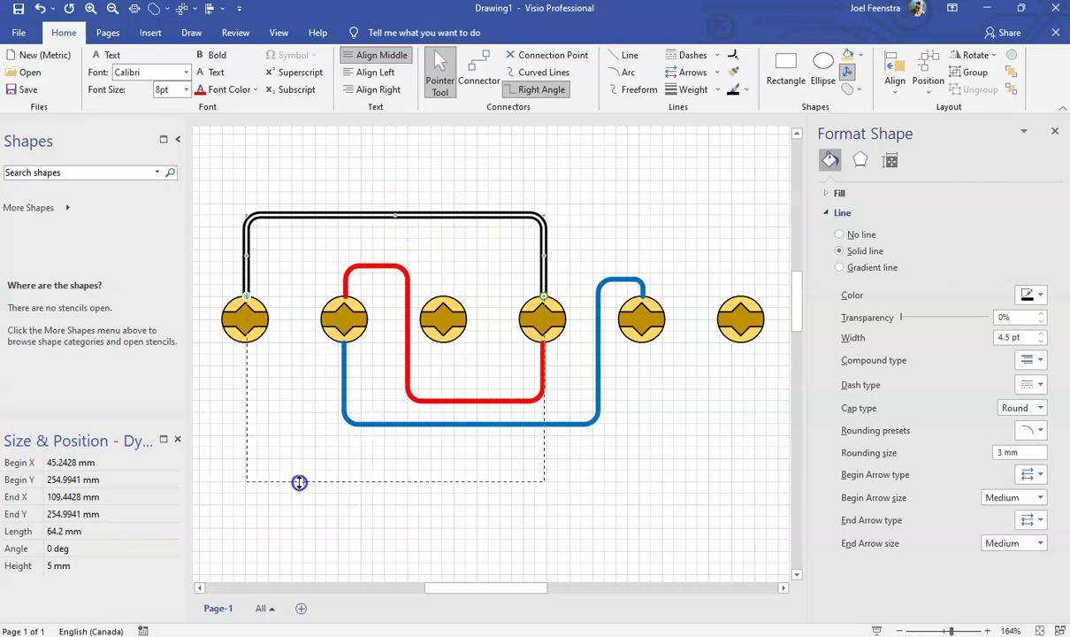
pyautogui.moveTo(320, 316); pyautogui.dragTo(320, 316)
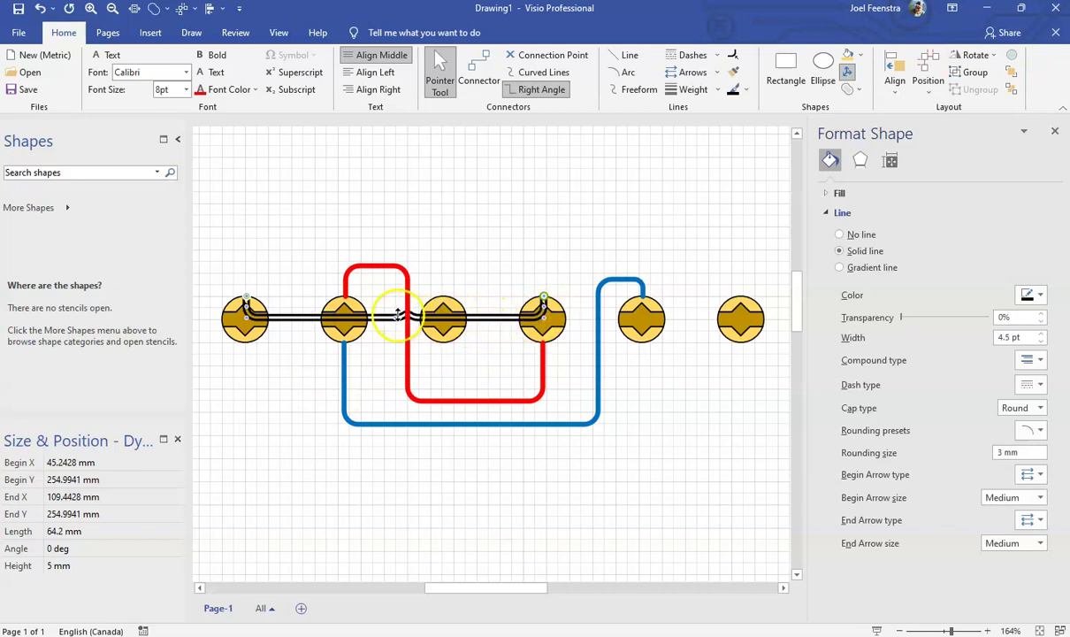
pyautogui.moveTo(390, 318); pyautogui.dragTo(394, 208)
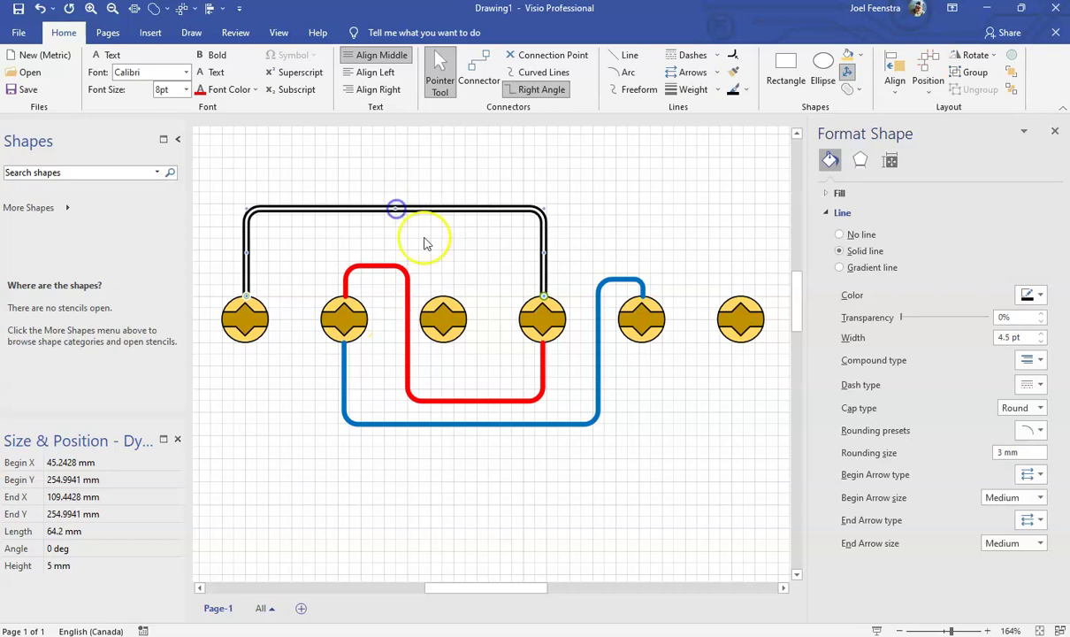
# Lift the red loop above the black line and shift the blue riser beside terminal four
pyautogui.click(405, 292)
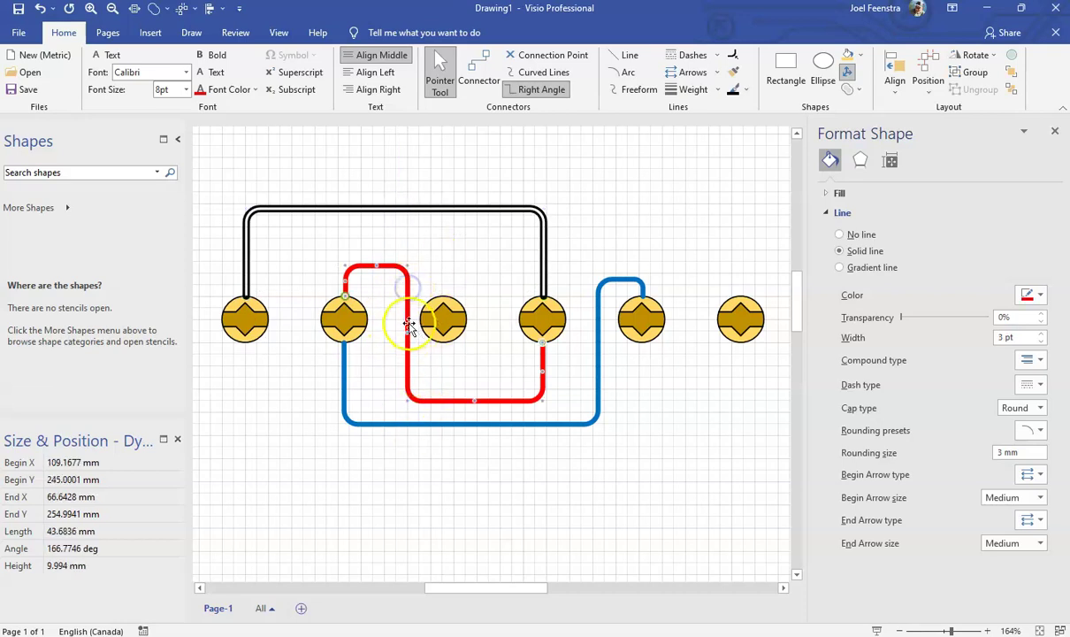
pyautogui.moveTo(377, 165); pyautogui.dragTo(377, 157)
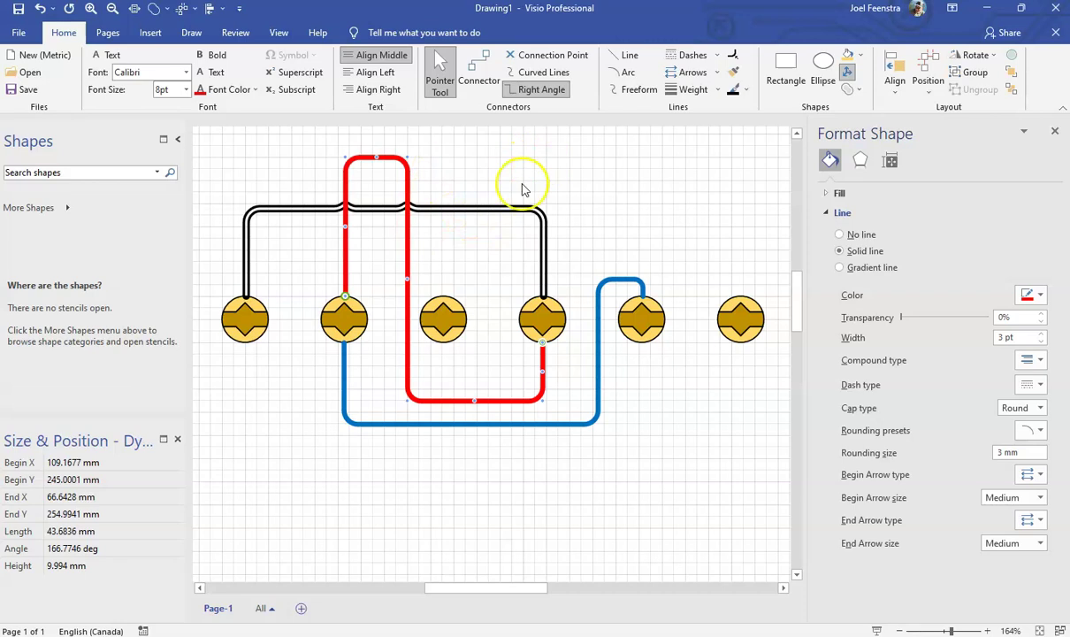
pyautogui.click(540, 426)
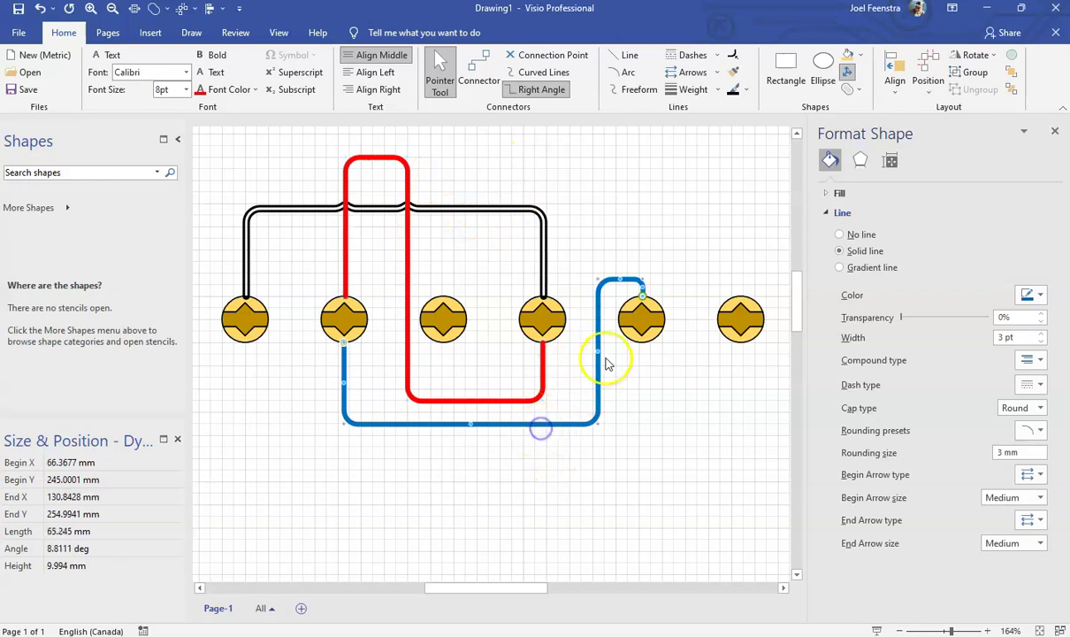
pyautogui.moveTo(492, 349); pyautogui.dragTo(490, 348)
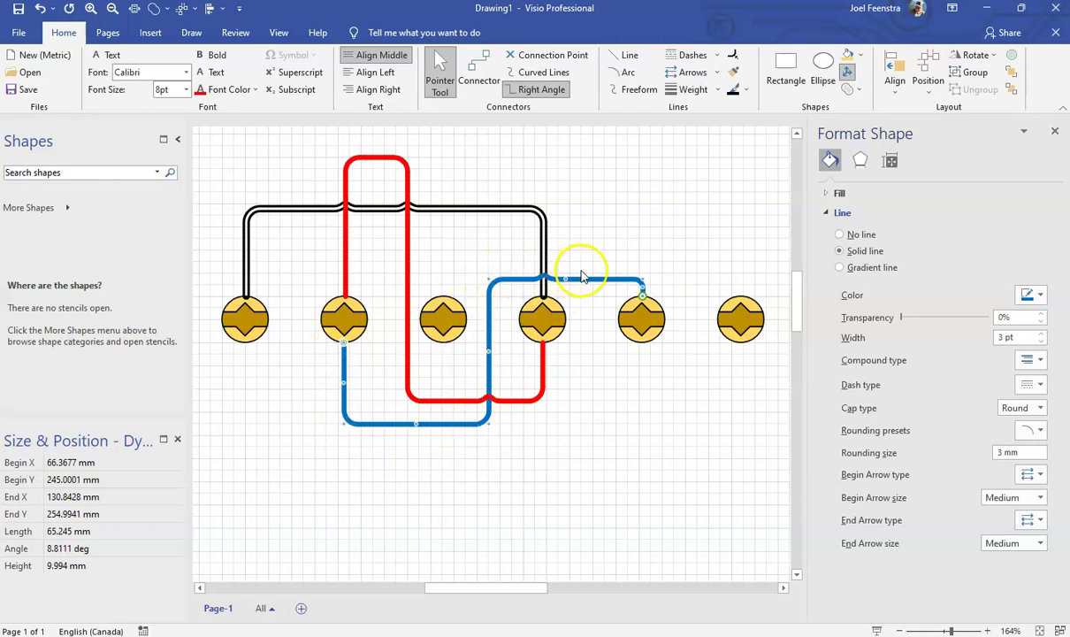
pyautogui.click(577, 451)
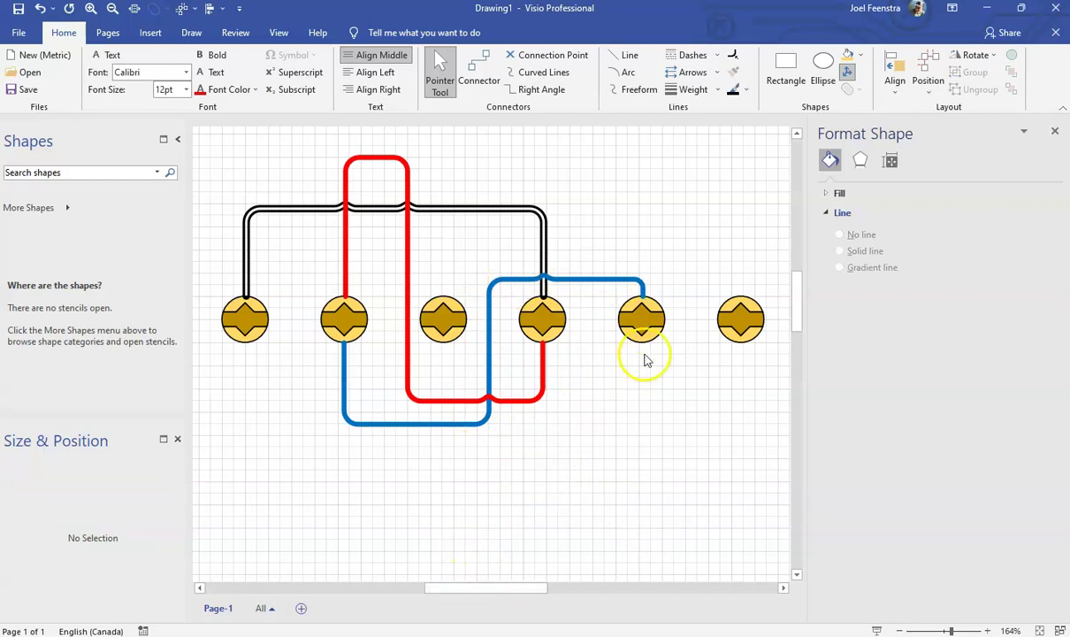
# Close the formatting pane and connect terminal one to terminal five, routed underneath
pyautogui.click(827, 214)
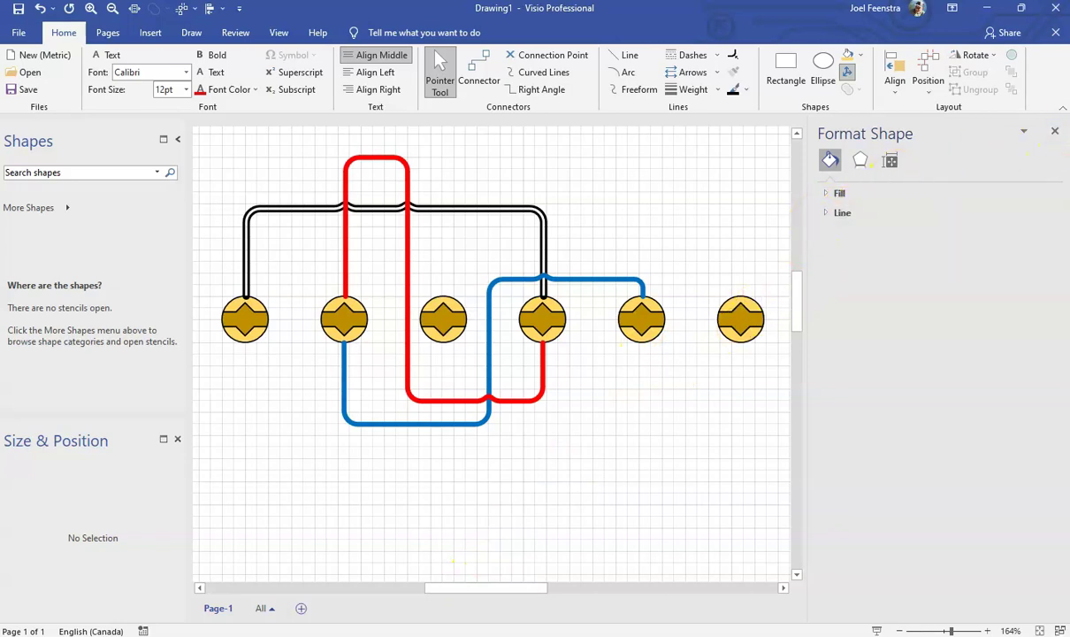
pyautogui.click(1057, 132)
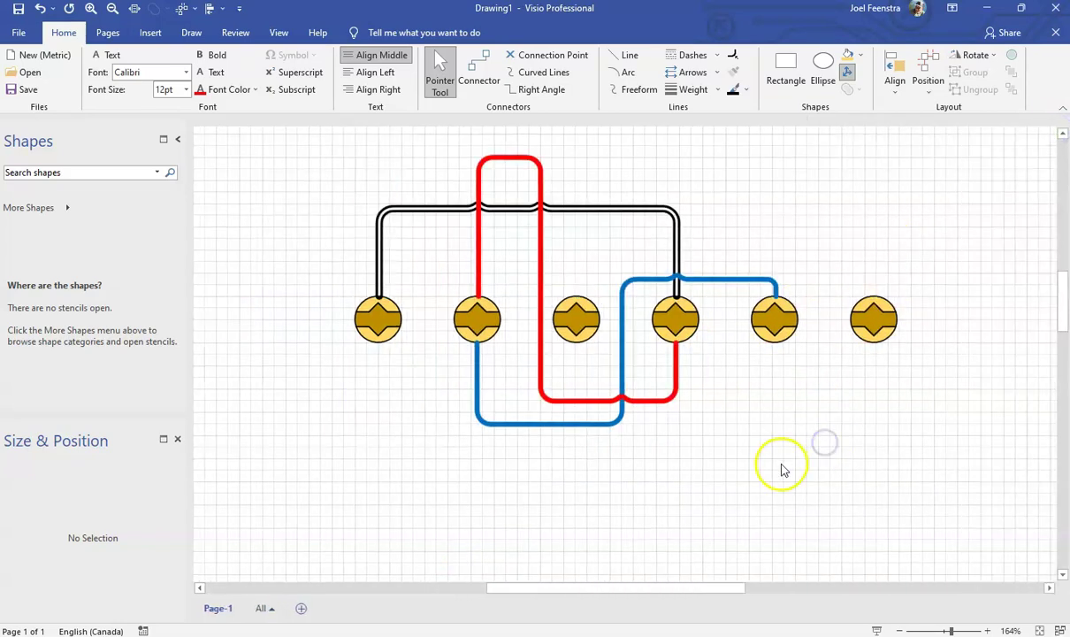
pyautogui.scroll(3, 780, 467)
pyautogui.scroll(-3, 699, 408)
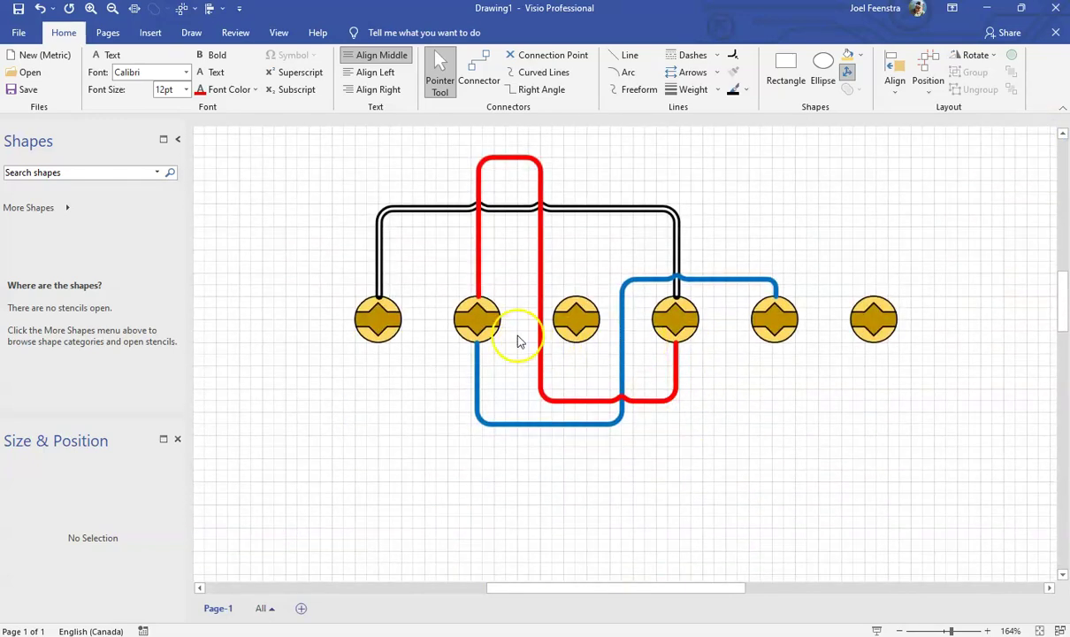
pyautogui.click(471, 68)
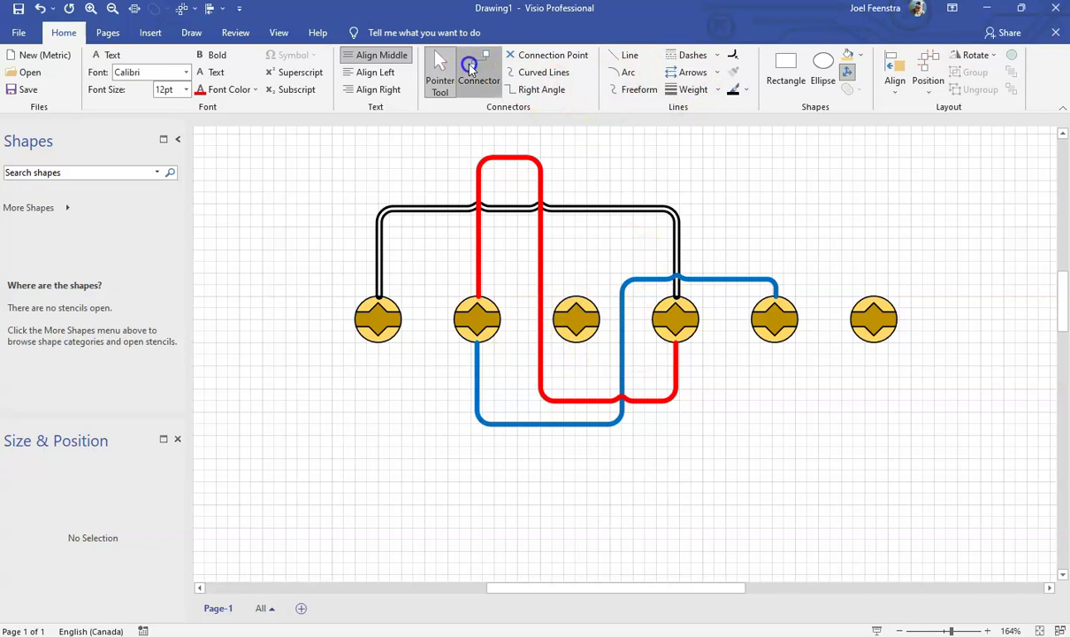
pyautogui.moveTo(377, 354); pyautogui.dragTo(775, 320)
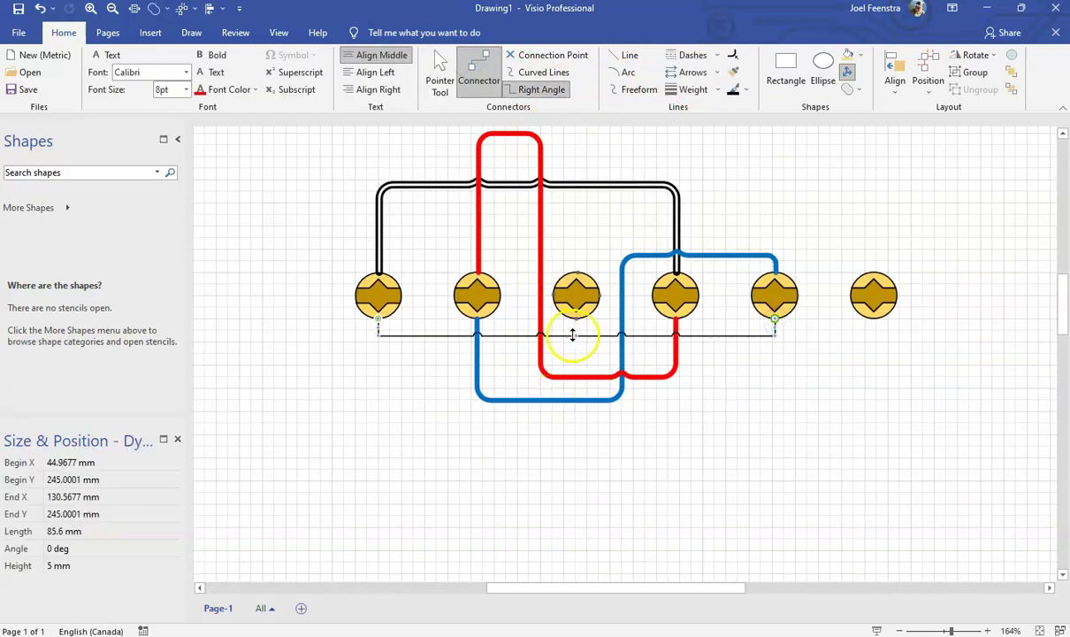
pyautogui.moveTo(576, 335); pyautogui.dragTo(580, 492)
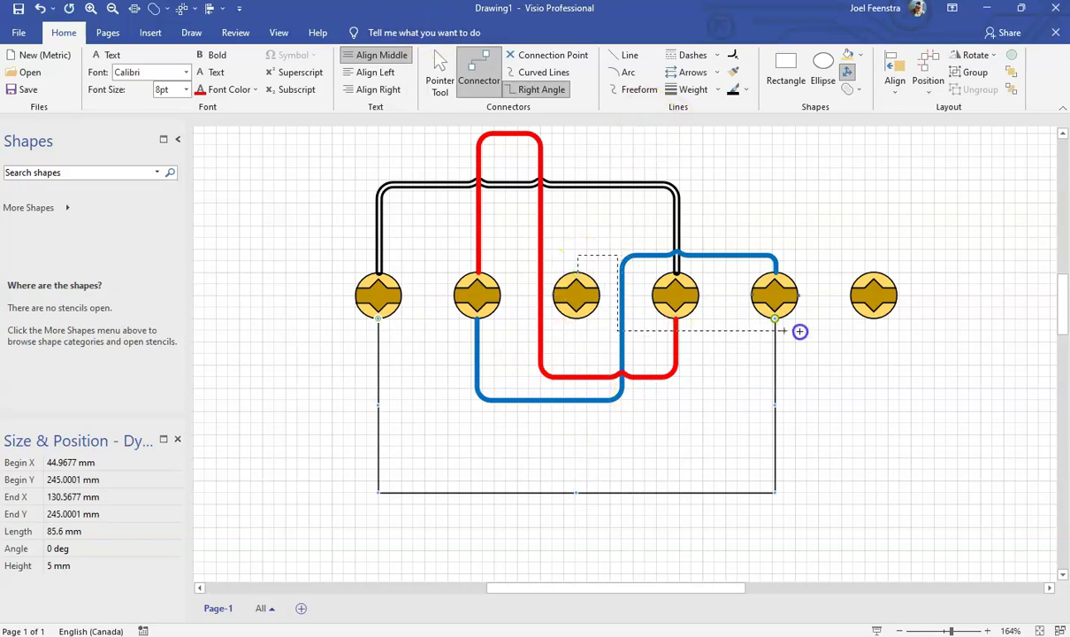
# Connect terminal three to six routed above, and terminal three to one below
pyautogui.moveTo(799, 330)
pyautogui.mouseDown()
pyautogui.moveTo(872, 280)
pyautogui.moveTo(874, 264)
pyautogui.mouseUp()
pyautogui.click(725, 258)
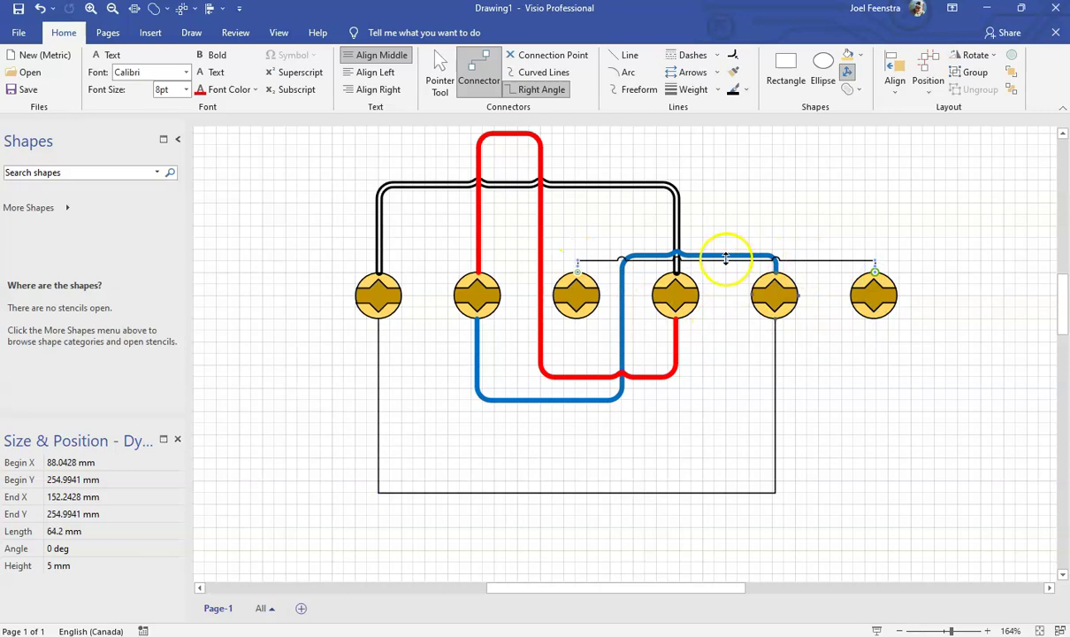
pyautogui.moveTo(719, 198); pyautogui.dragTo(721, 196)
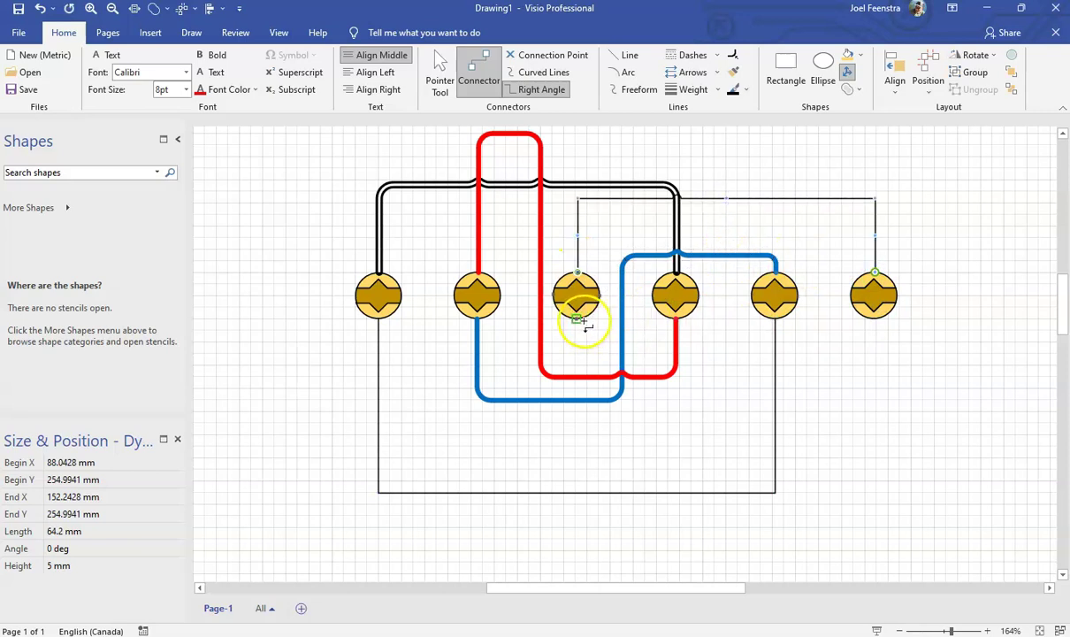
pyautogui.moveTo(581, 322); pyautogui.dragTo(380, 321)
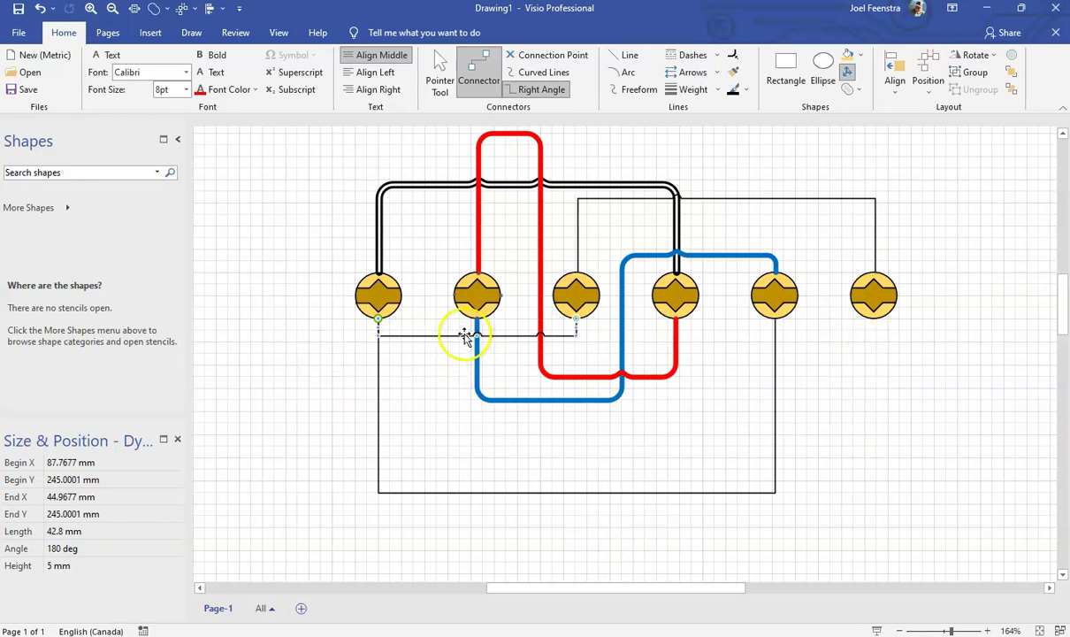
pyautogui.moveTo(487, 435); pyautogui.dragTo(489, 435)
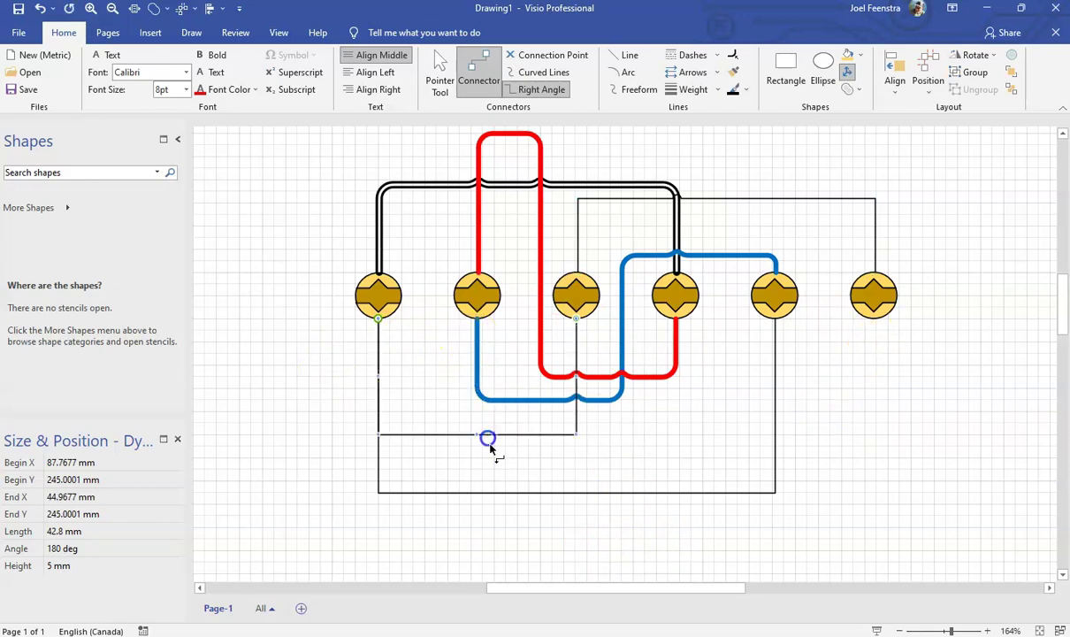
# Format-paint the red connector's style onto a thin black wire, then undo it
pyautogui.click(441, 74)
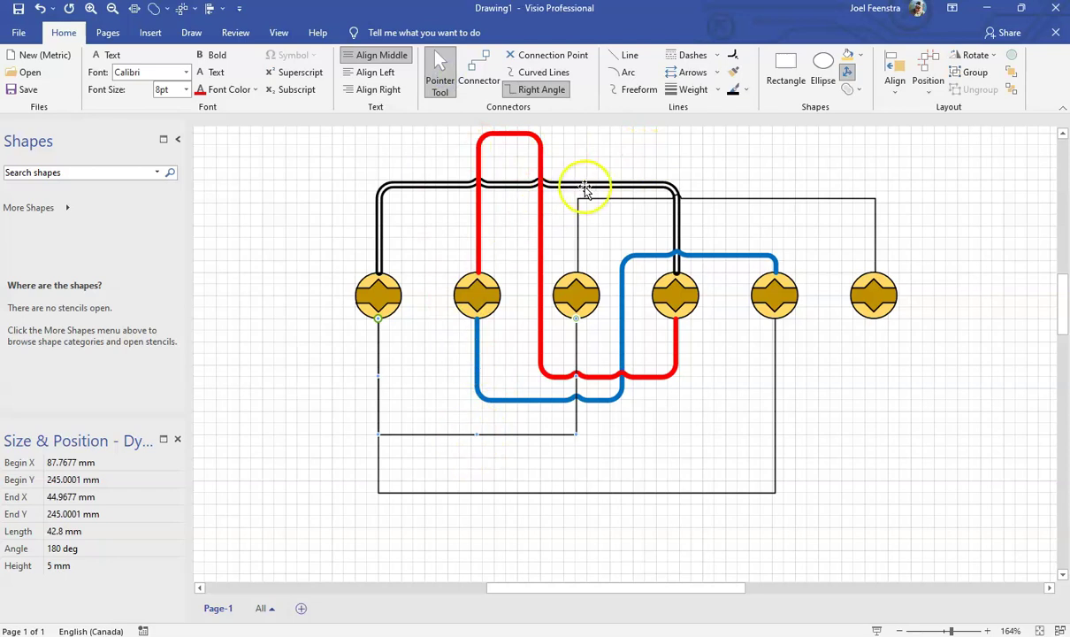
pyautogui.click(539, 161)
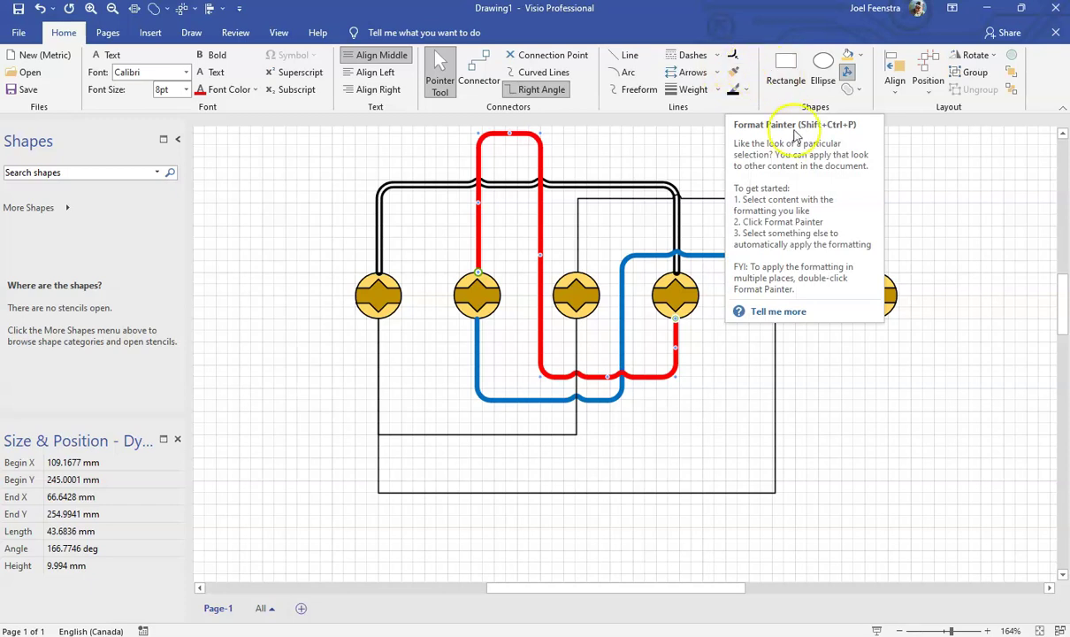
pyautogui.click(733, 67)
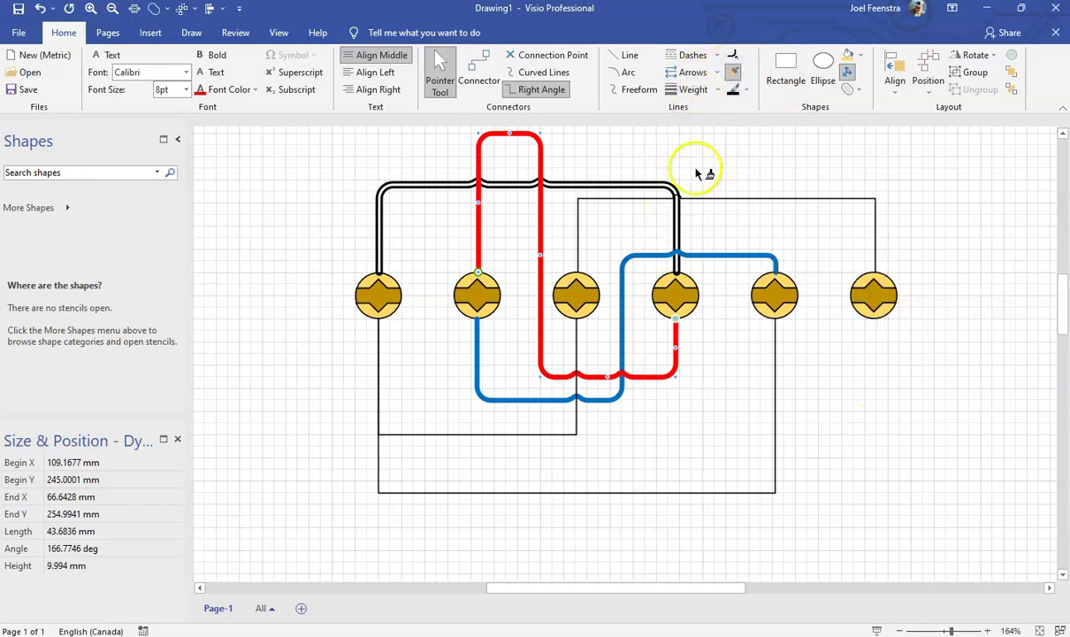
pyautogui.click(749, 203)
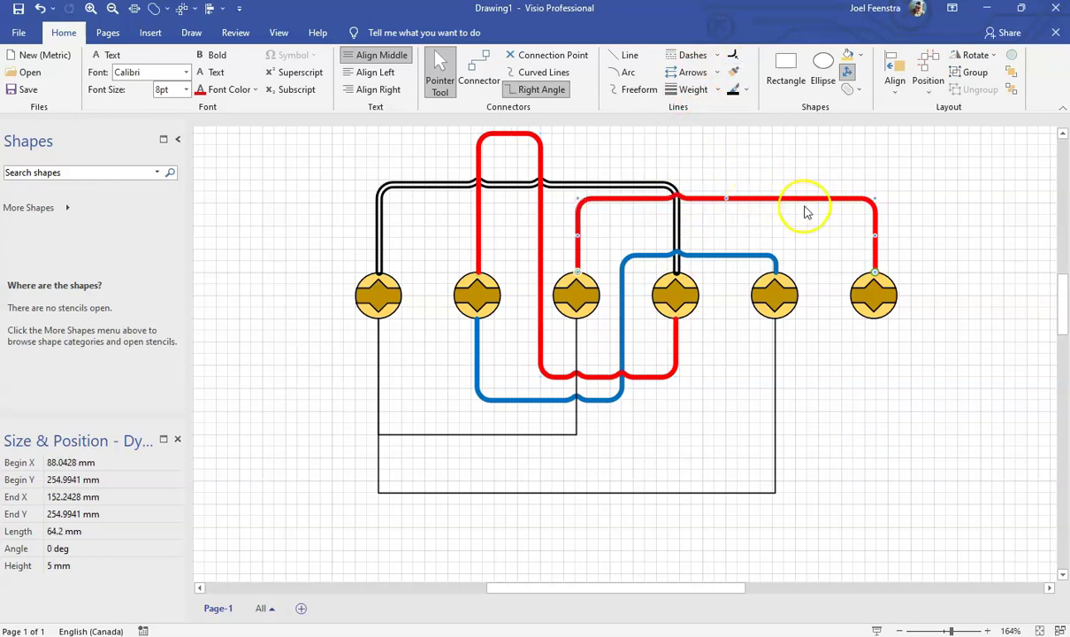
pyautogui.click(818, 235)
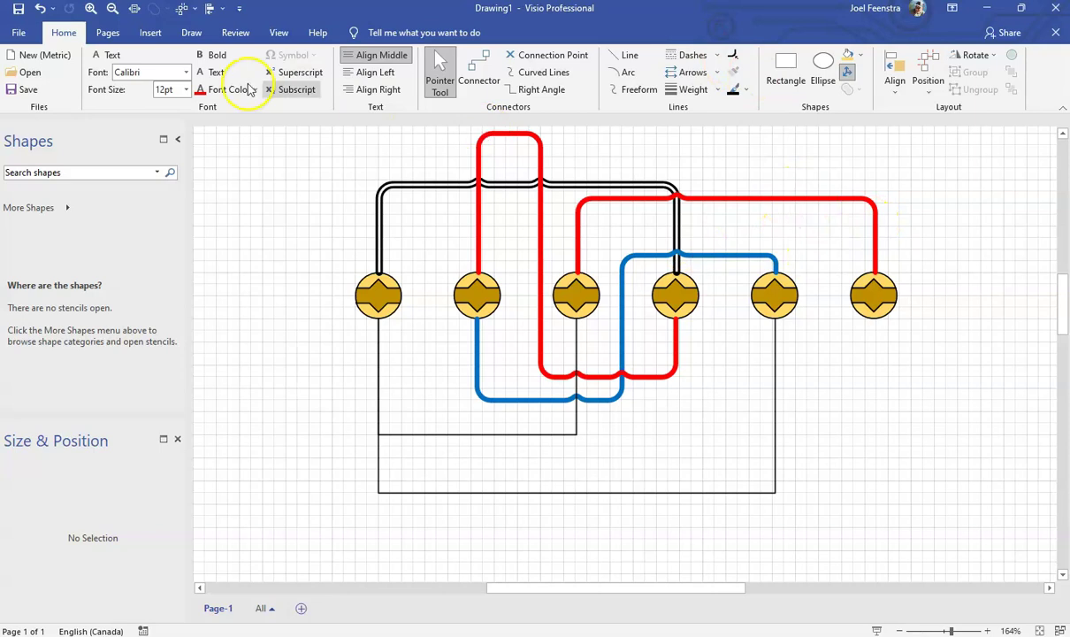
pyautogui.hotkey('ctrl', 'z')
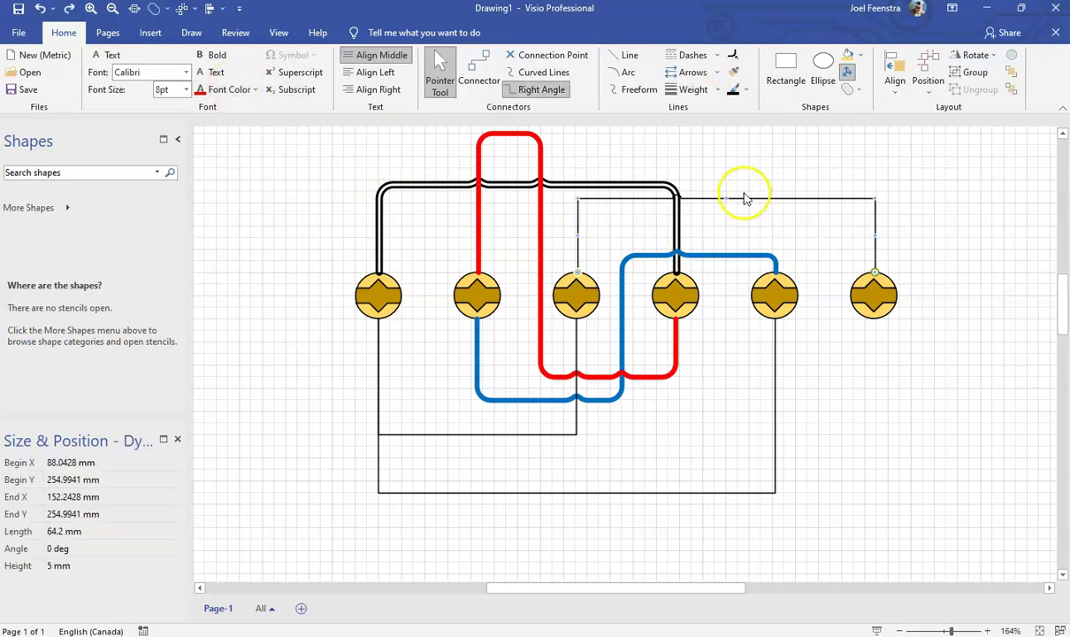
# Paint the thick red style onto the remaining thin wires and the double black wire
pyautogui.click(541, 231)
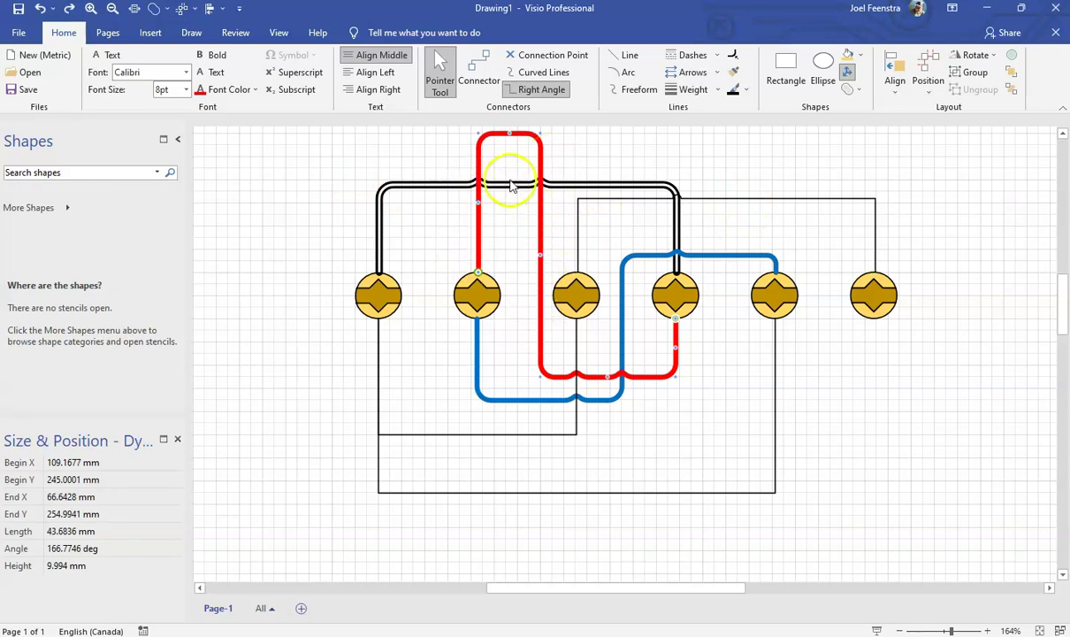
pyautogui.click(735, 73)
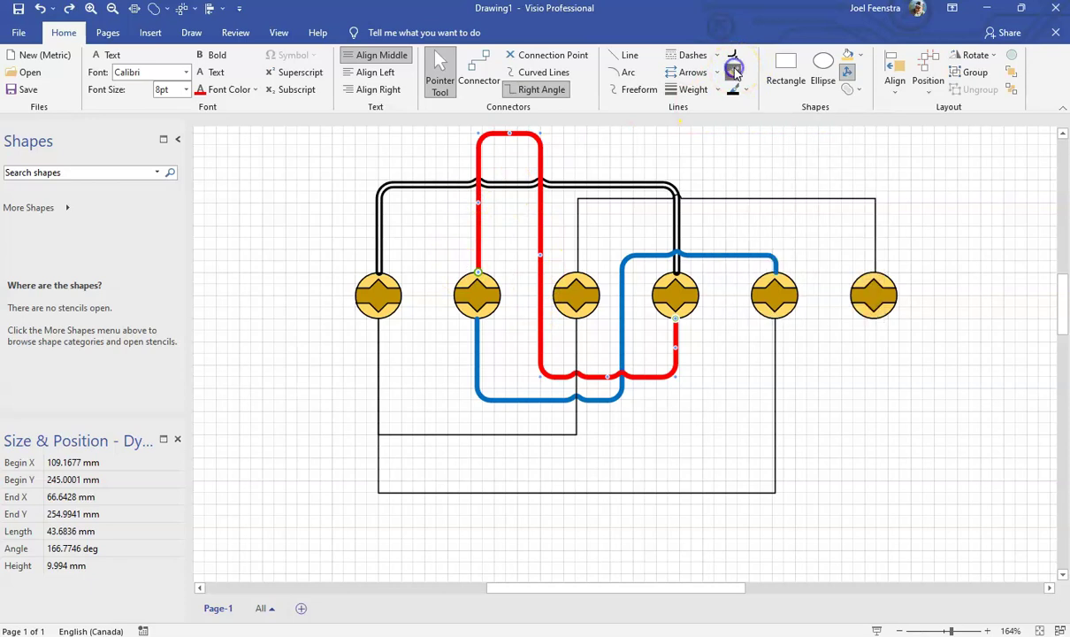
pyautogui.click(828, 206)
pyautogui.click(775, 375)
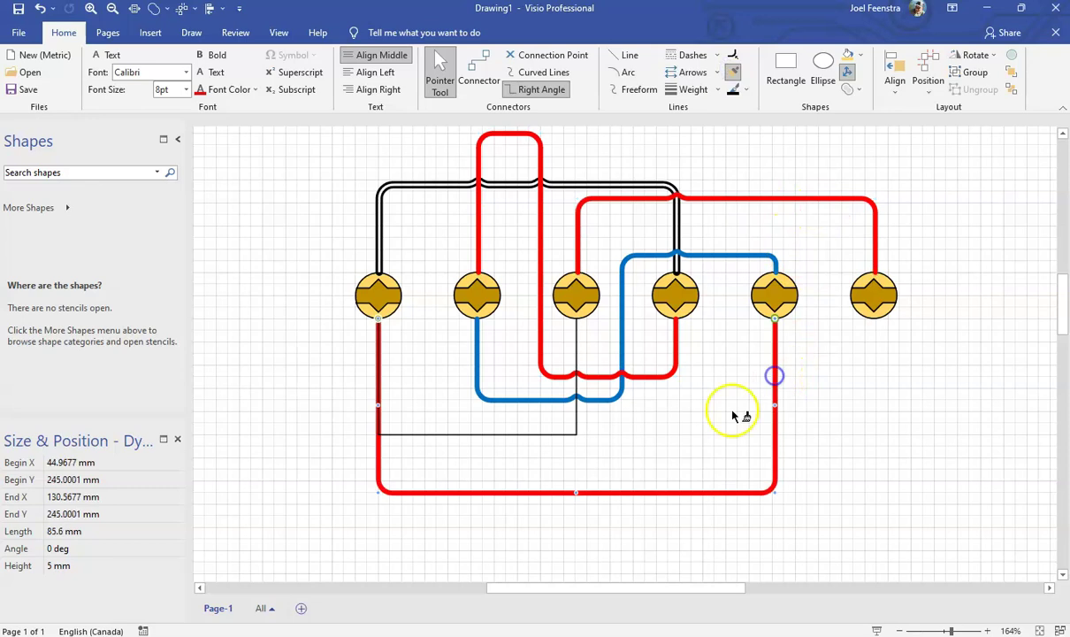
pyautogui.click(549, 434)
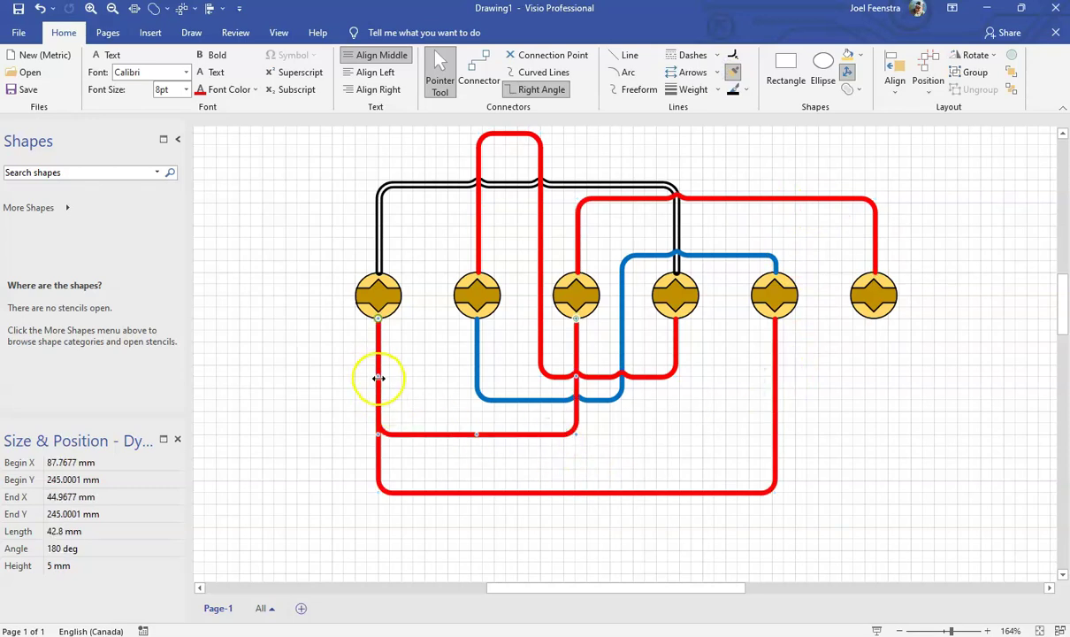
pyautogui.moveTo(378, 378); pyautogui.dragTo(432, 378)
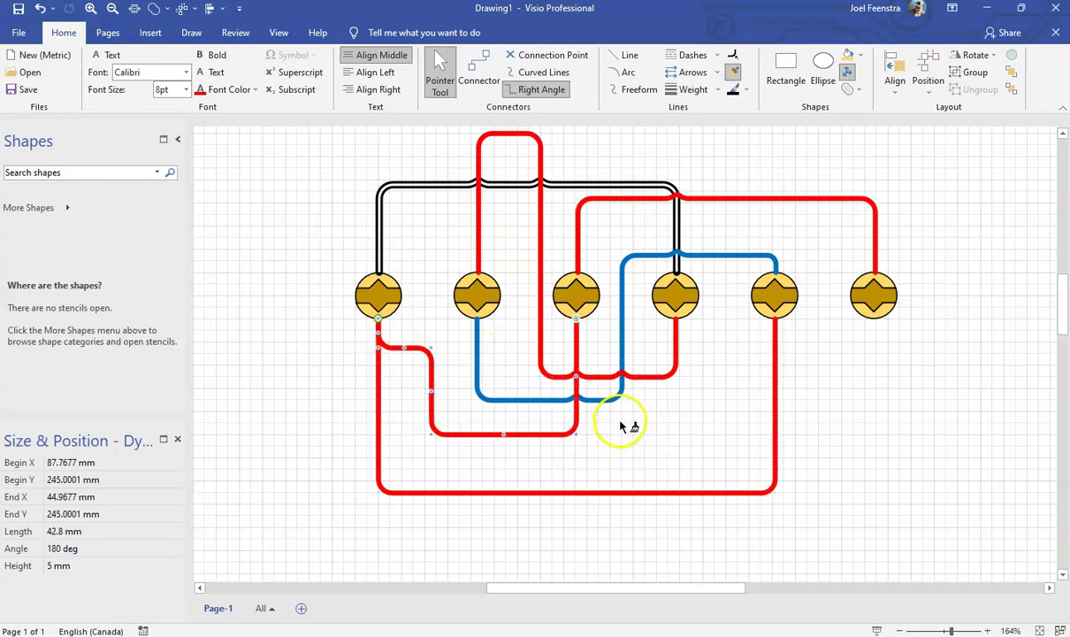
pyautogui.click(562, 184)
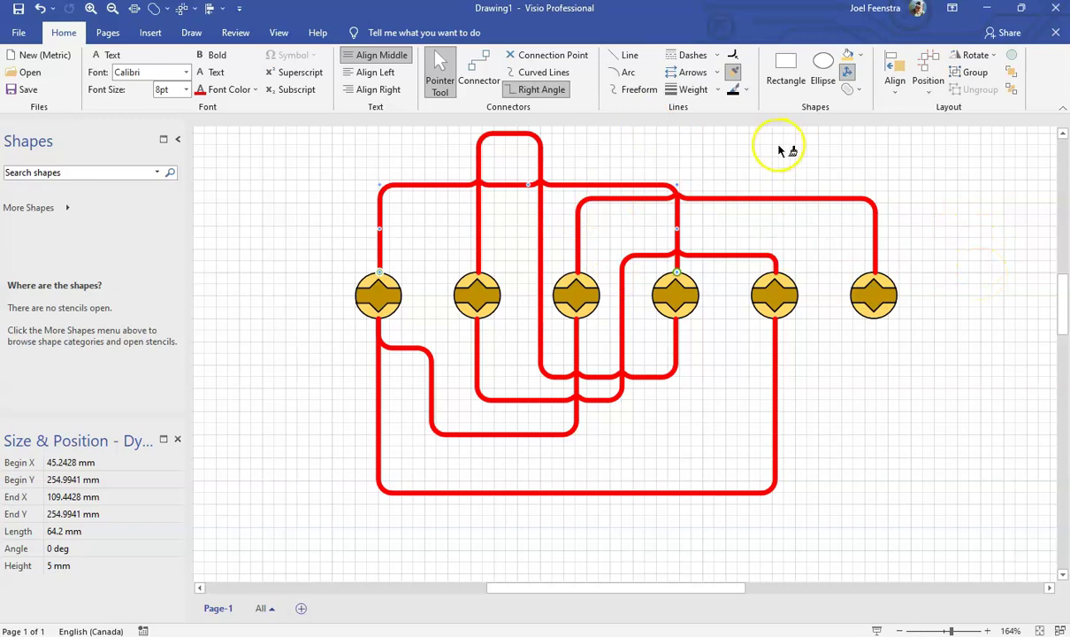
pyautogui.click(732, 73)
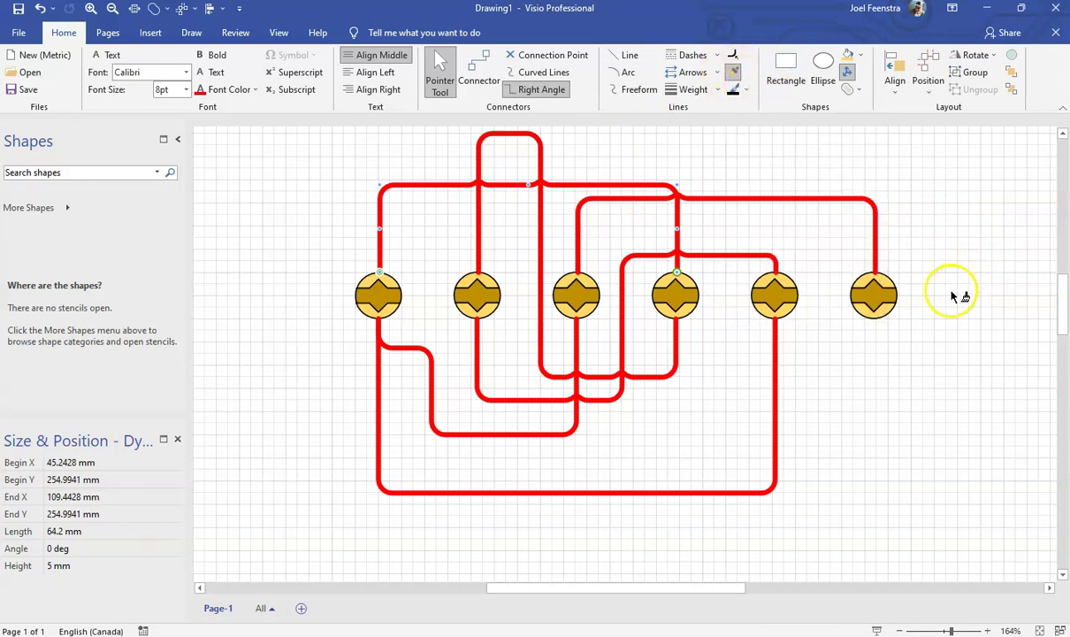
pyautogui.click(885, 297)
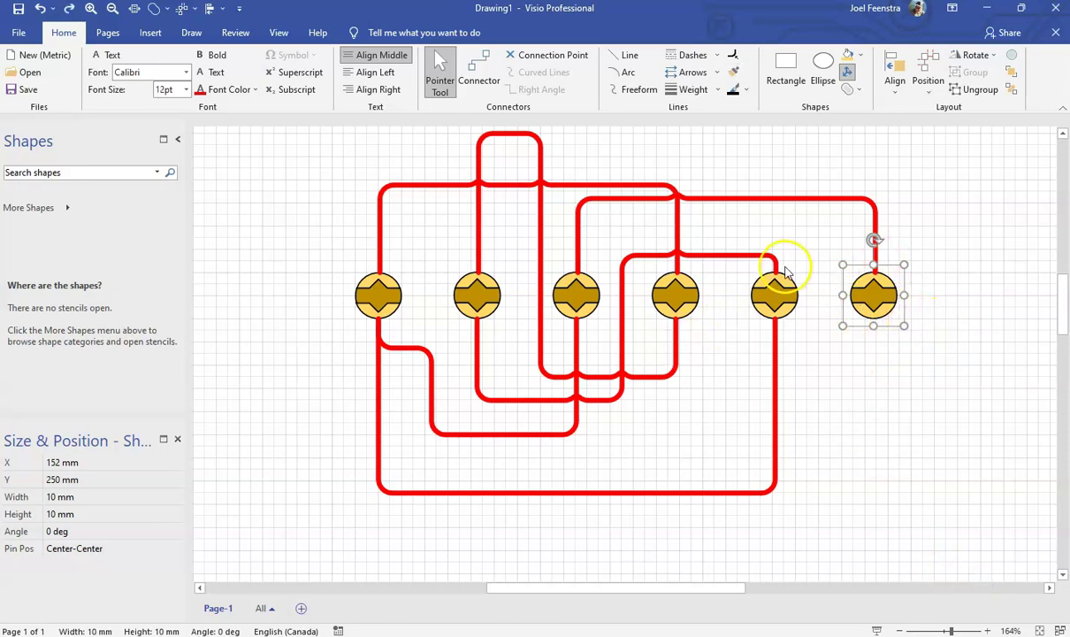
pyautogui.click(829, 149)
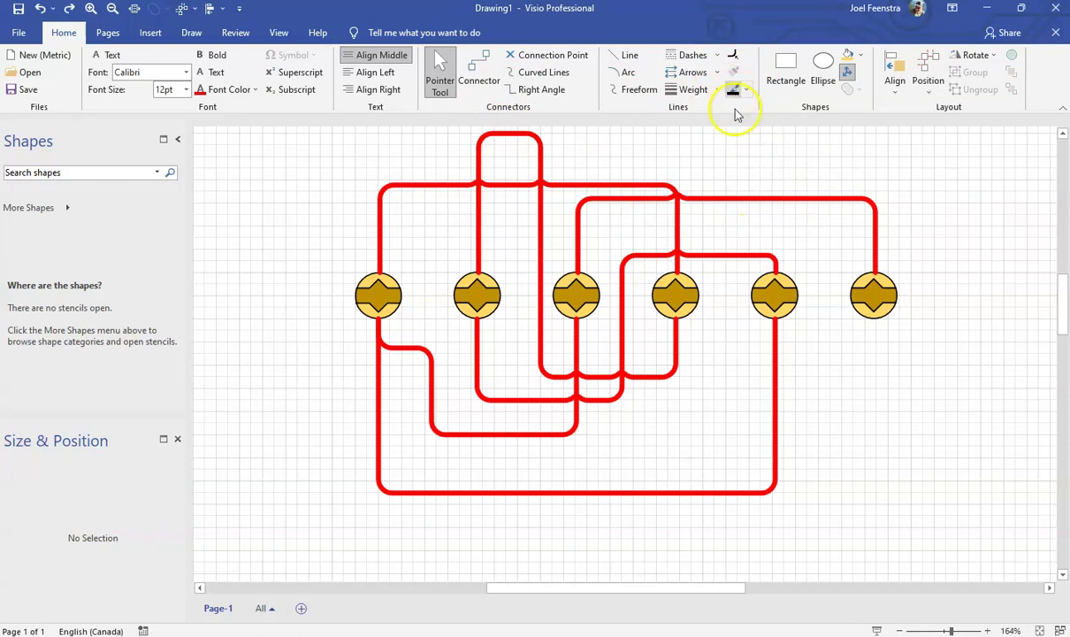
pyautogui.click(736, 200)
pyautogui.click(733, 92)
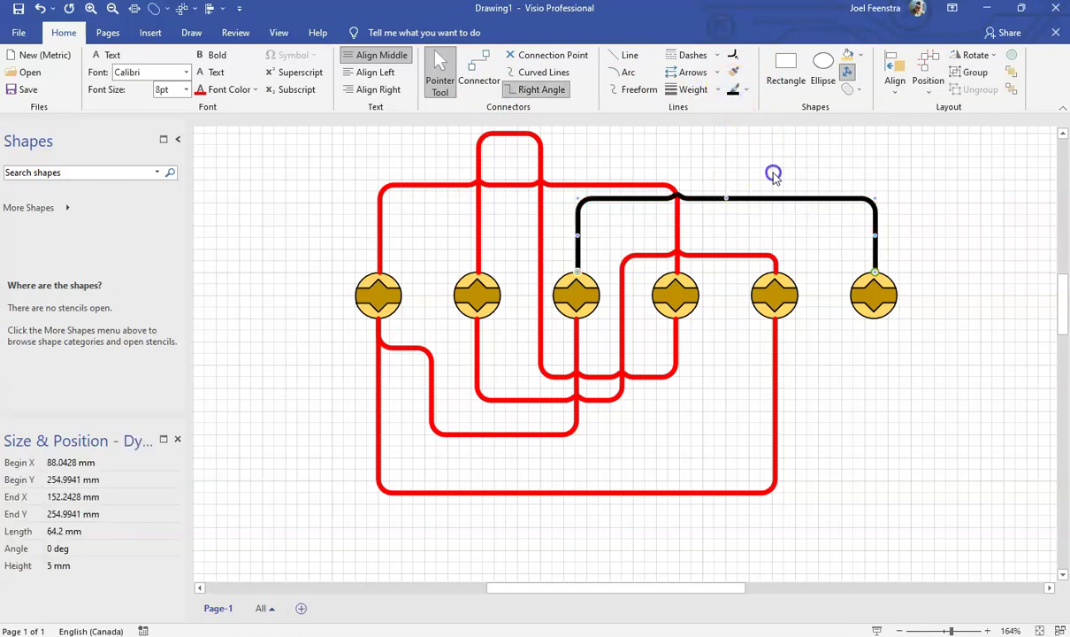
pyautogui.click(726, 159)
pyautogui.click(840, 203)
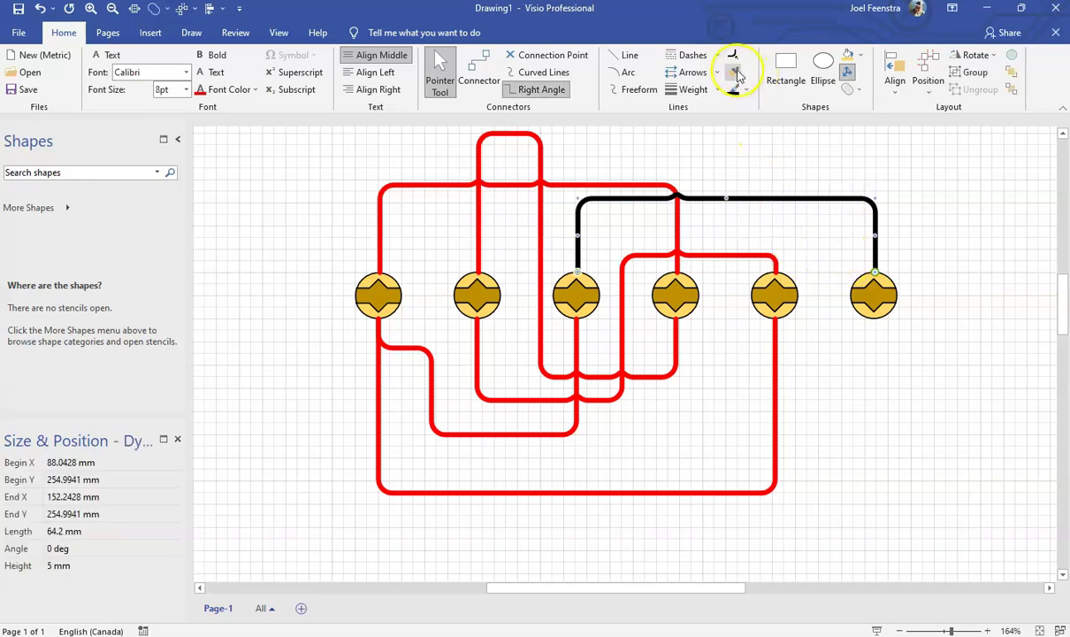
pyautogui.click(733, 73)
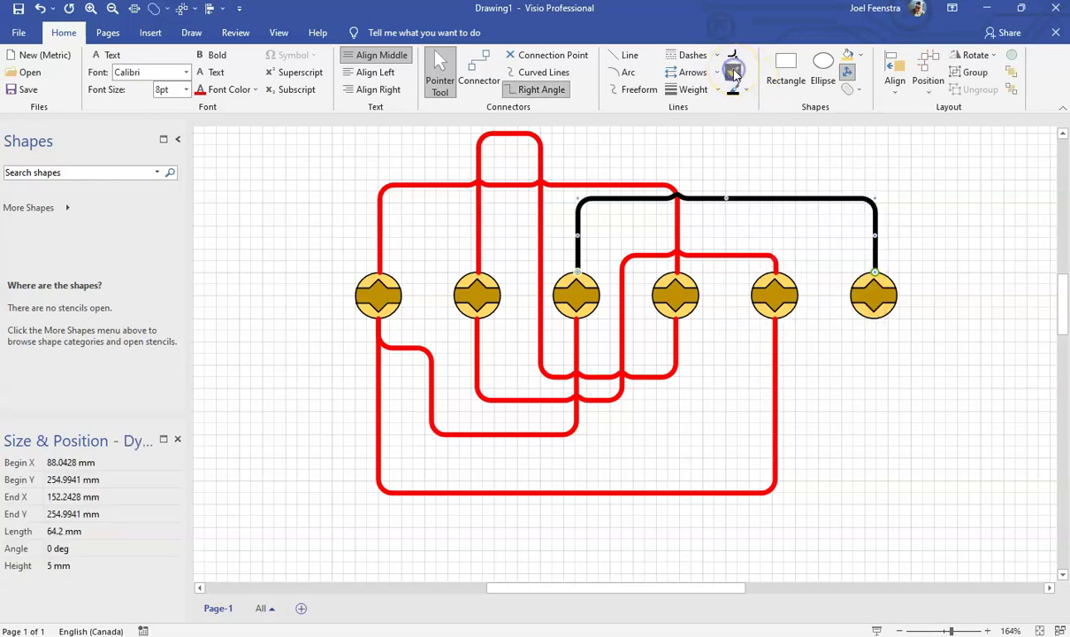
pyautogui.click(742, 259)
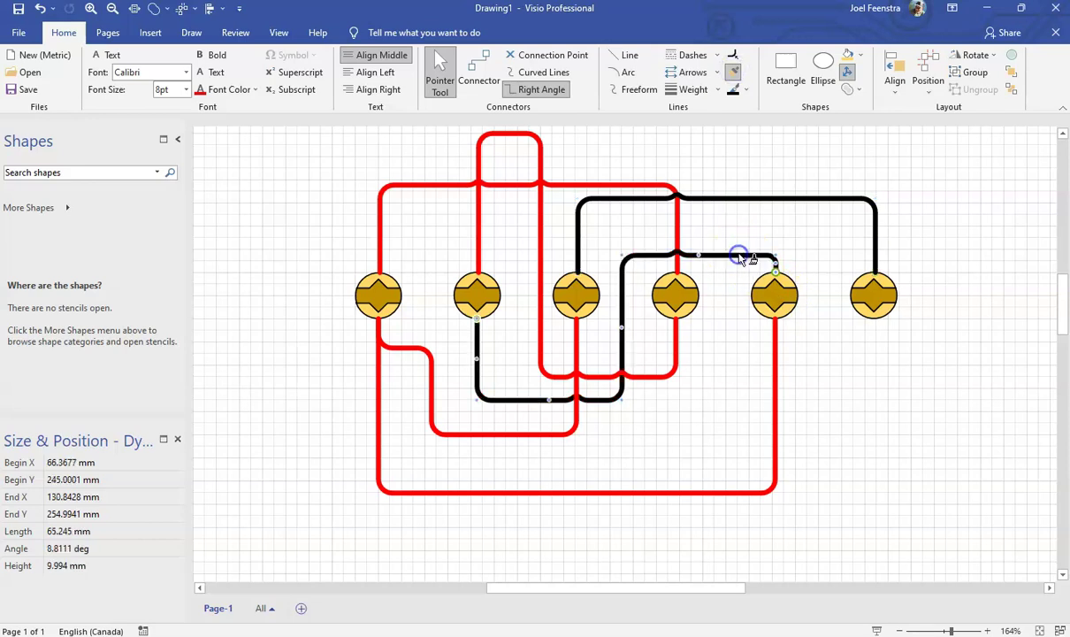
pyautogui.click(676, 224)
pyautogui.click(535, 139)
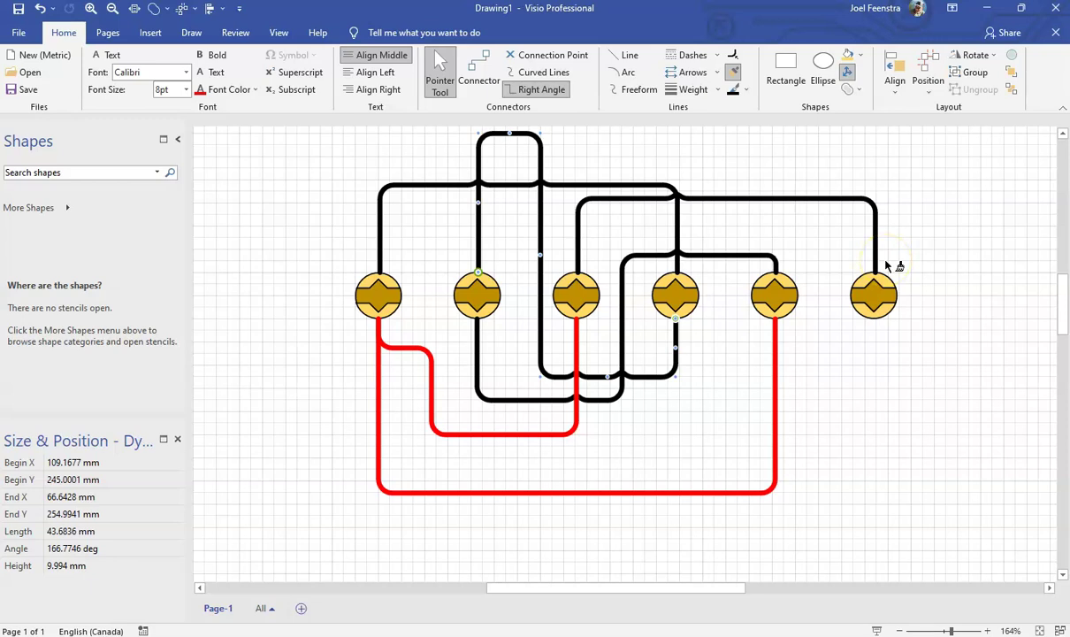
pyautogui.click(812, 167)
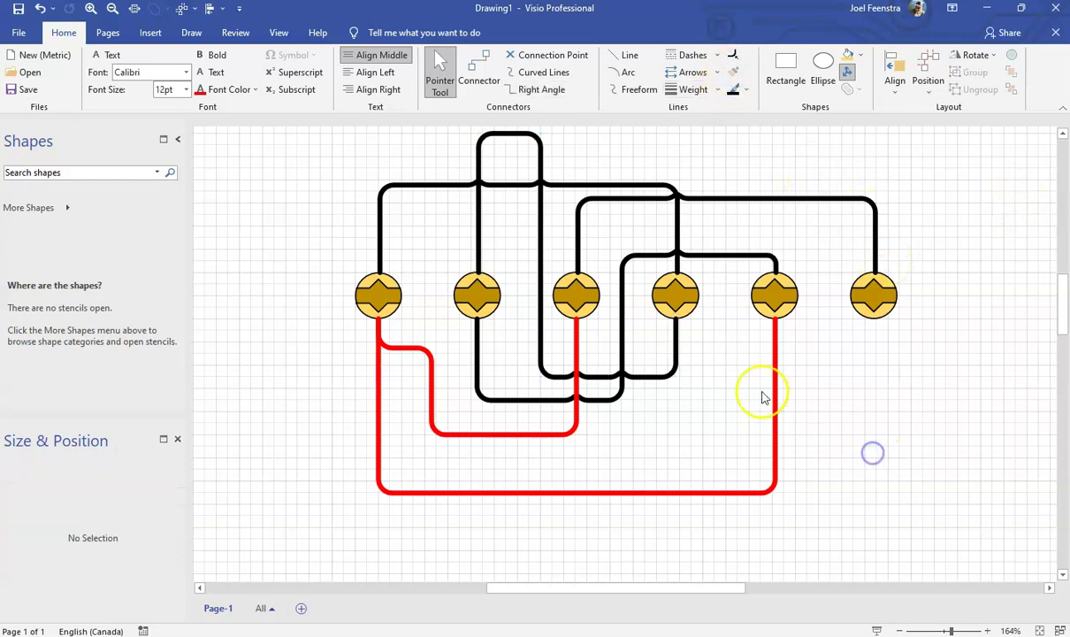
pyautogui.click(579, 289)
pyautogui.click(776, 303)
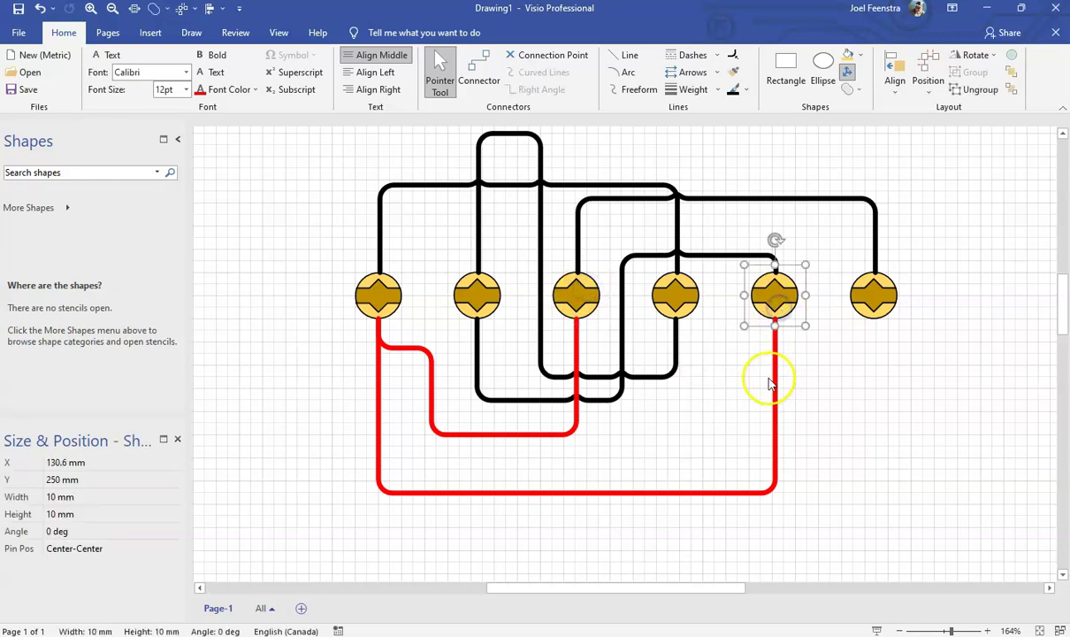
pyautogui.click(575, 436)
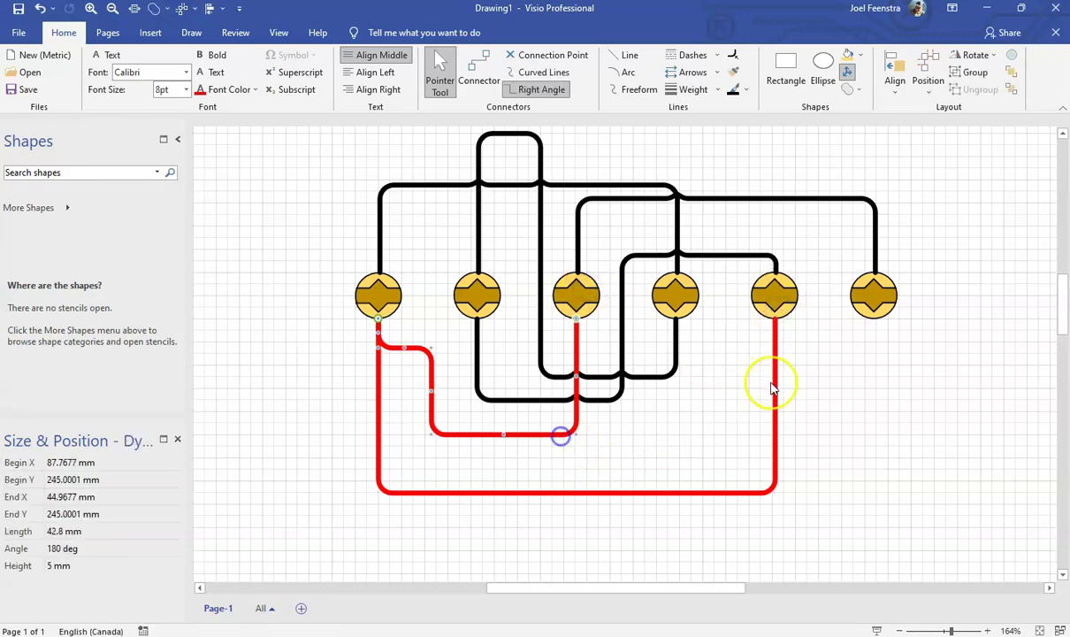
pyautogui.click(886, 441)
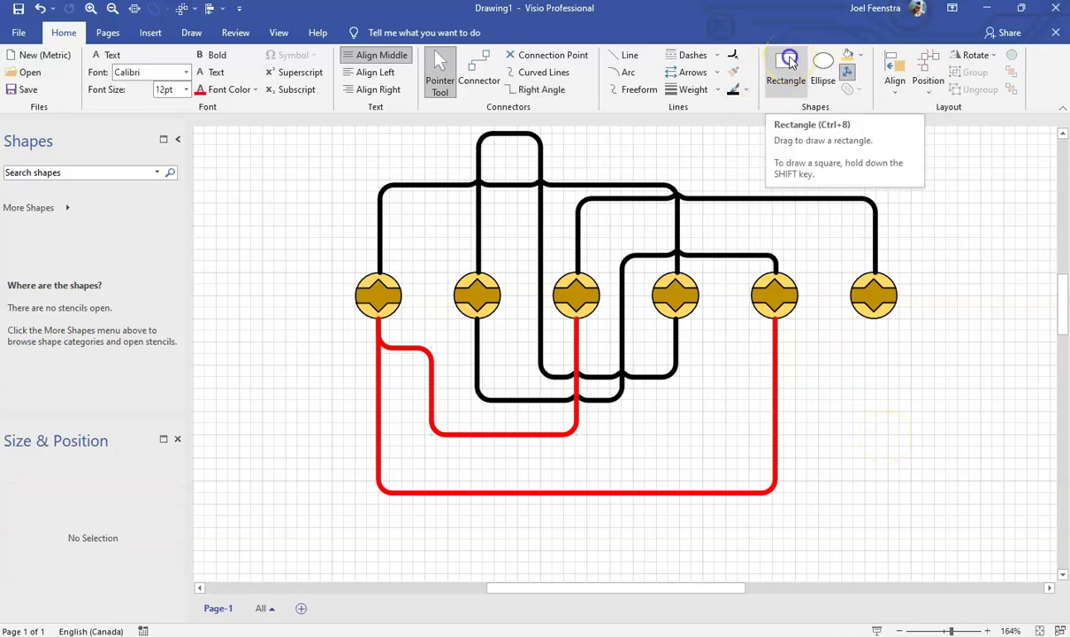
# Draw a 20 mm by 27.5 mm rectangle below the sixth terminal with 3 mm rounded corners
pyautogui.click(787, 64)
pyautogui.moveTo(853, 377); pyautogui.dragTo(943, 503)
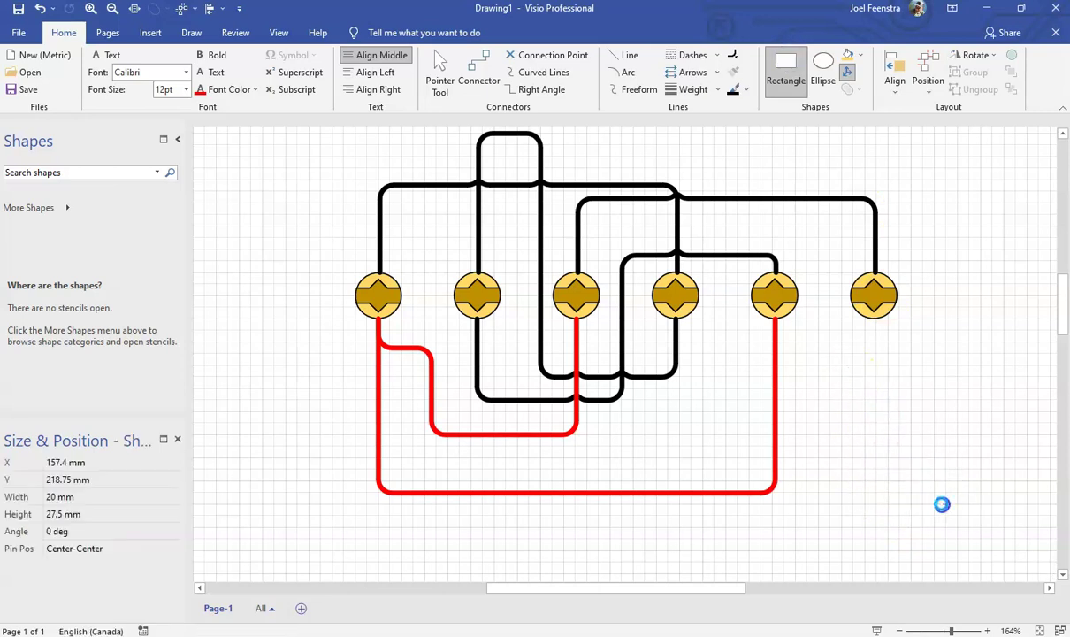
pyautogui.moveTo(611, 588); pyautogui.dragTo(622, 588)
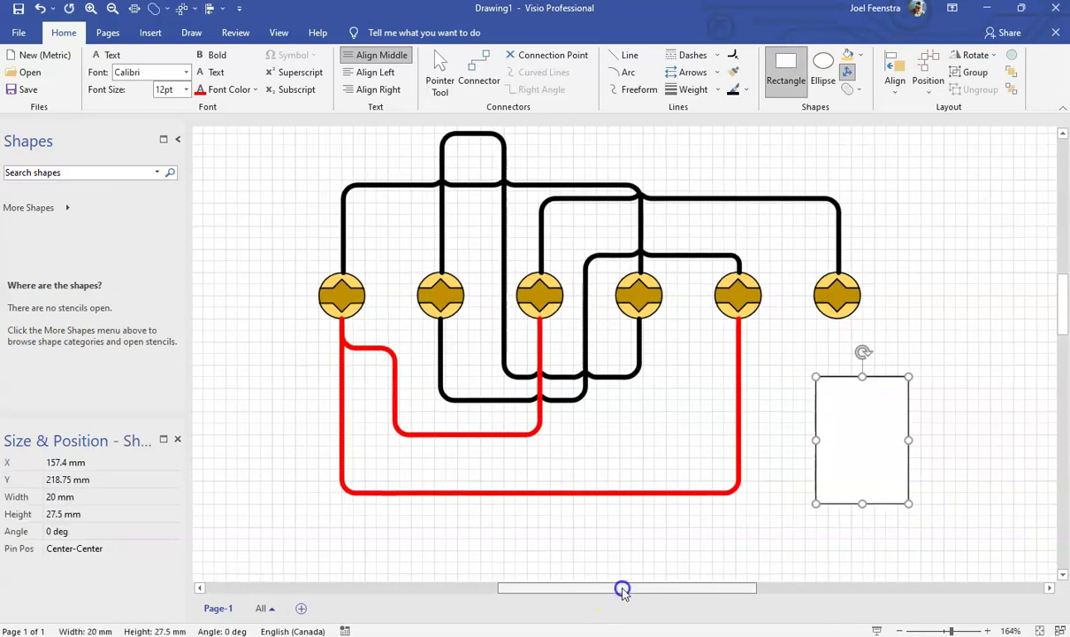
pyautogui.click(732, 56)
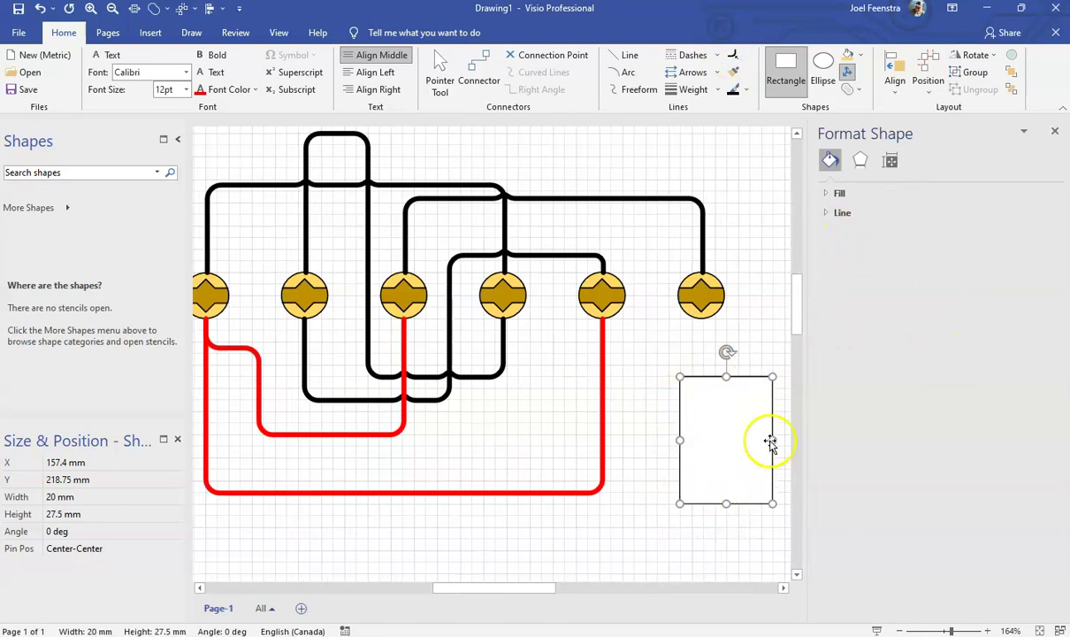
pyautogui.click(830, 212)
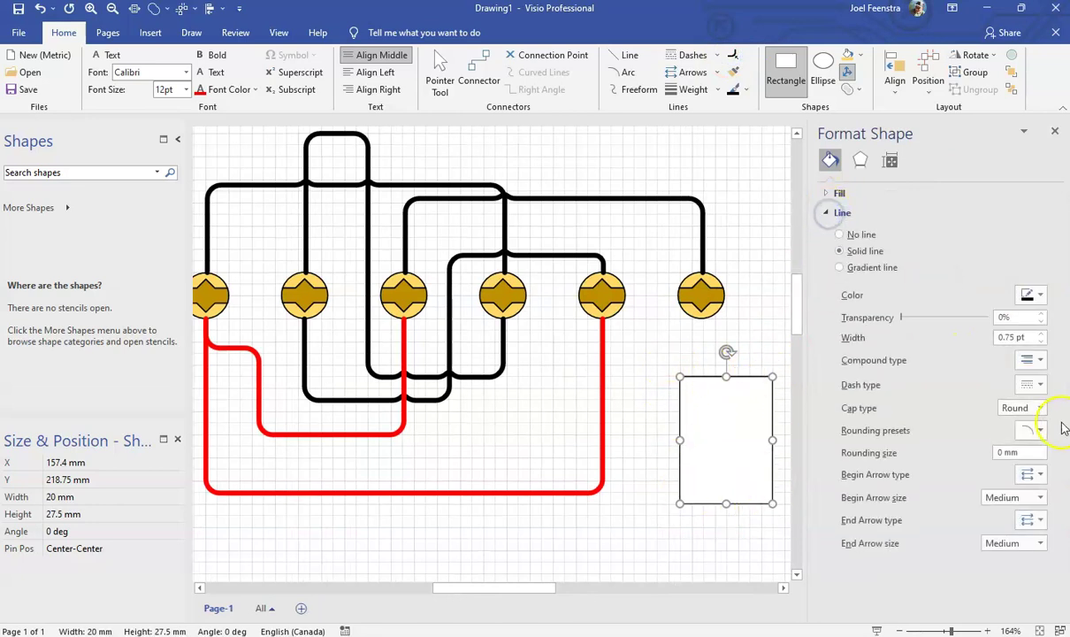
pyautogui.click(1042, 431)
pyautogui.click(1028, 485)
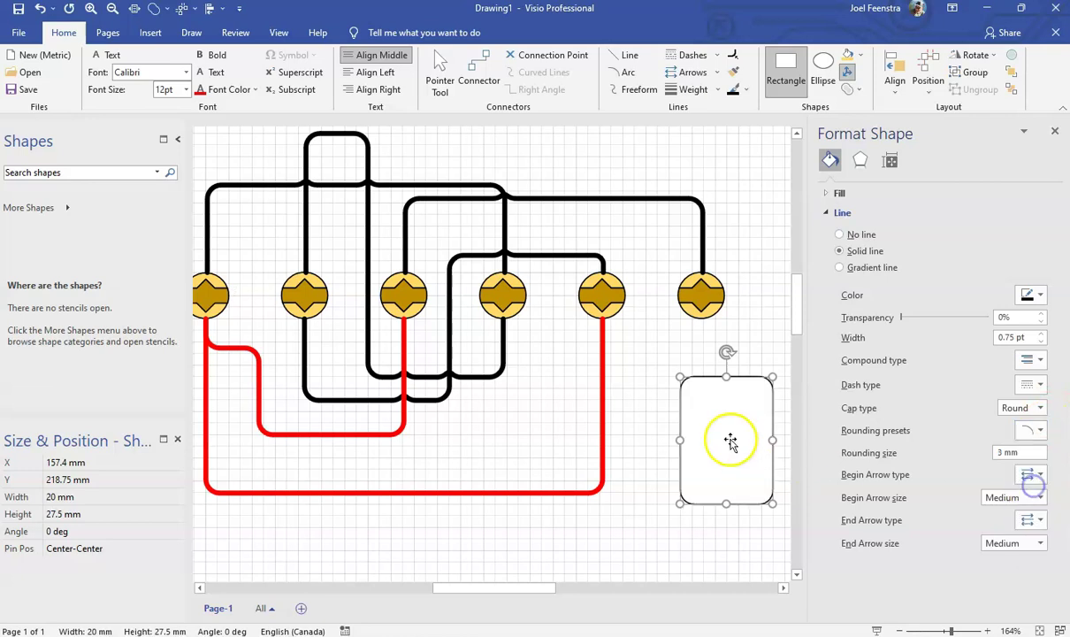
pyautogui.click(662, 515)
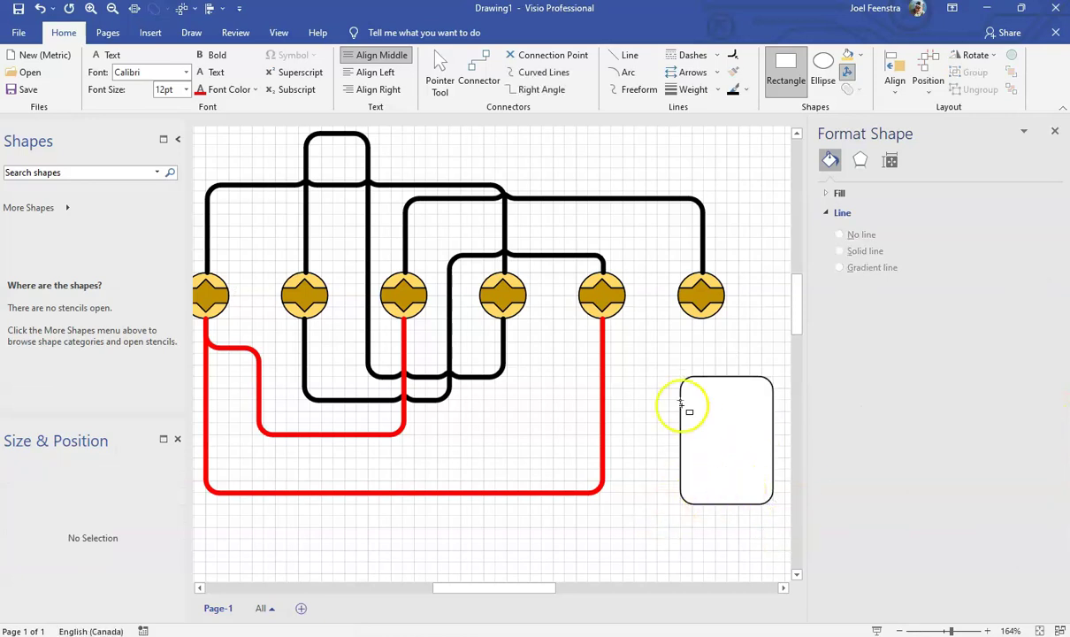
# Draw a wider overlapping rectangle and union it with the rounded one
pyautogui.moveTo(505, 588); pyautogui.dragTo(546, 588)
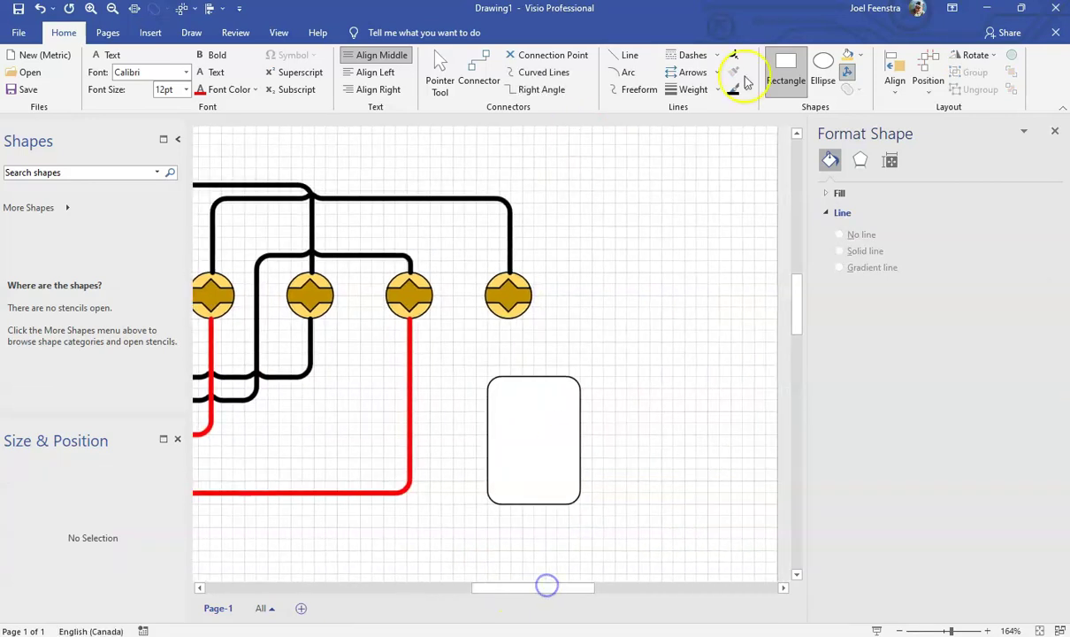
pyautogui.moveTo(684, 319); pyautogui.dragTo(545, 415)
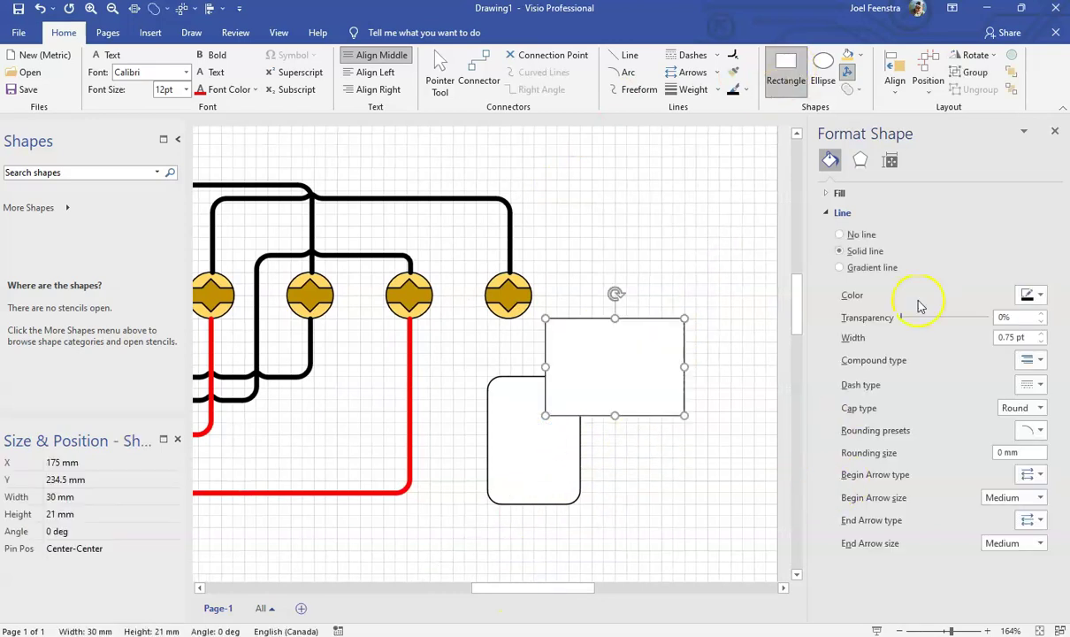
pyautogui.click(440, 76)
pyautogui.keyDown('shift'); pyautogui.click(502, 405); pyautogui.keyUp('shift')
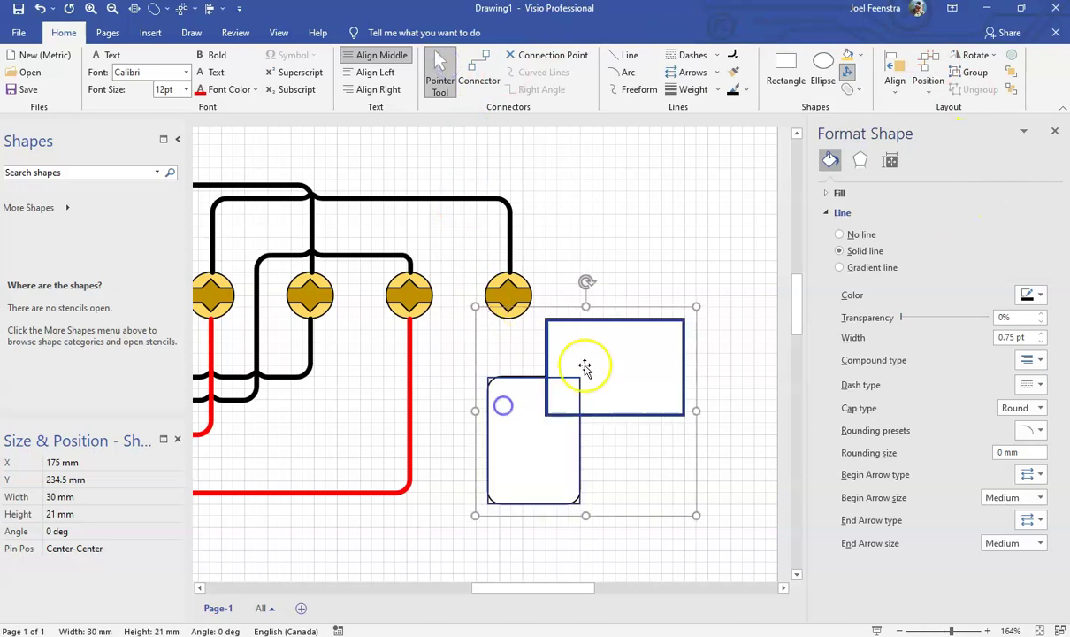
pyautogui.click(847, 71)
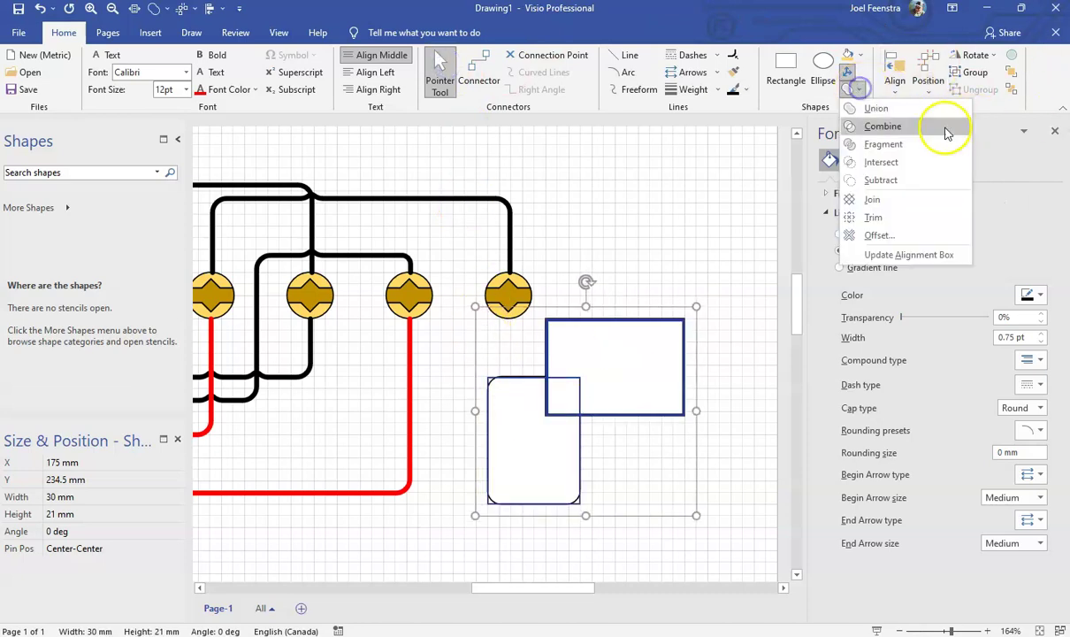
pyautogui.click(881, 109)
pyautogui.click(642, 210)
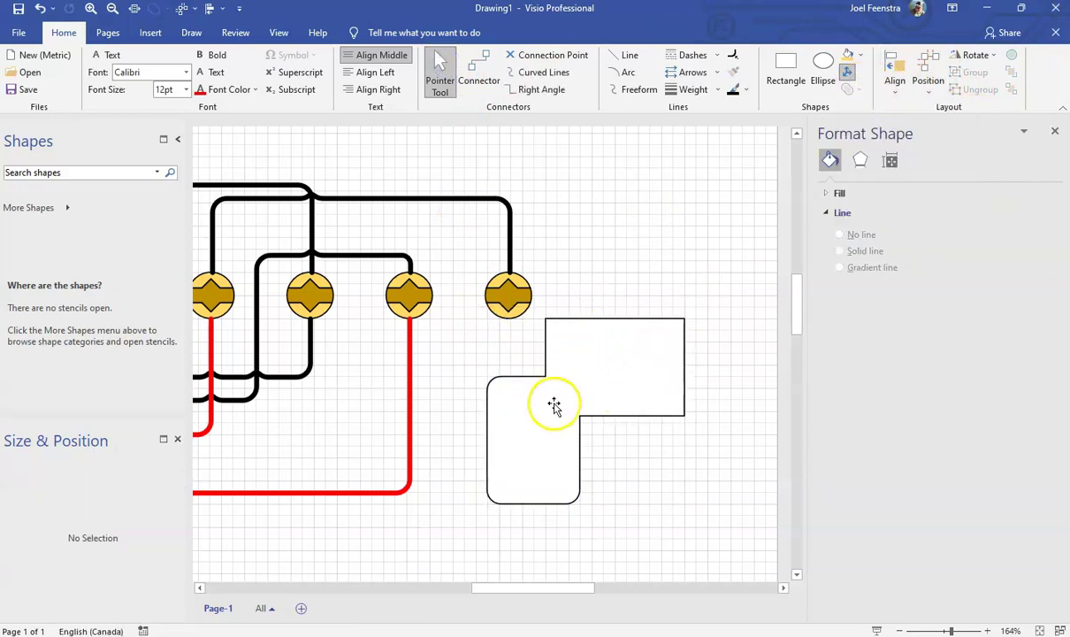
# Apply a rounding preset to the merged shape, then delete it
pyautogui.click(615, 380)
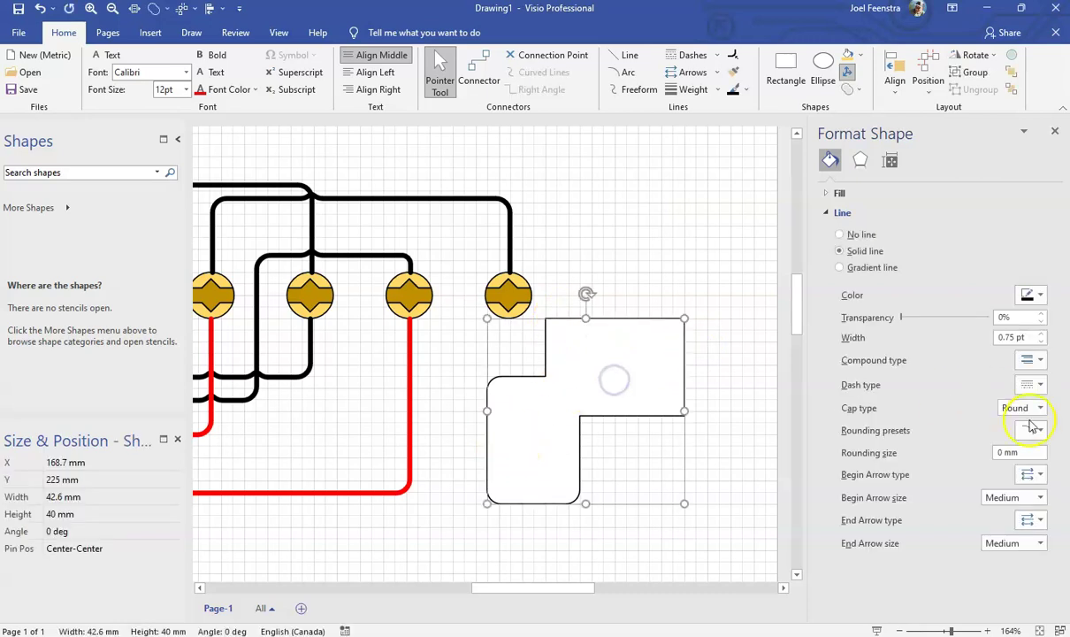
pyautogui.click(1040, 431)
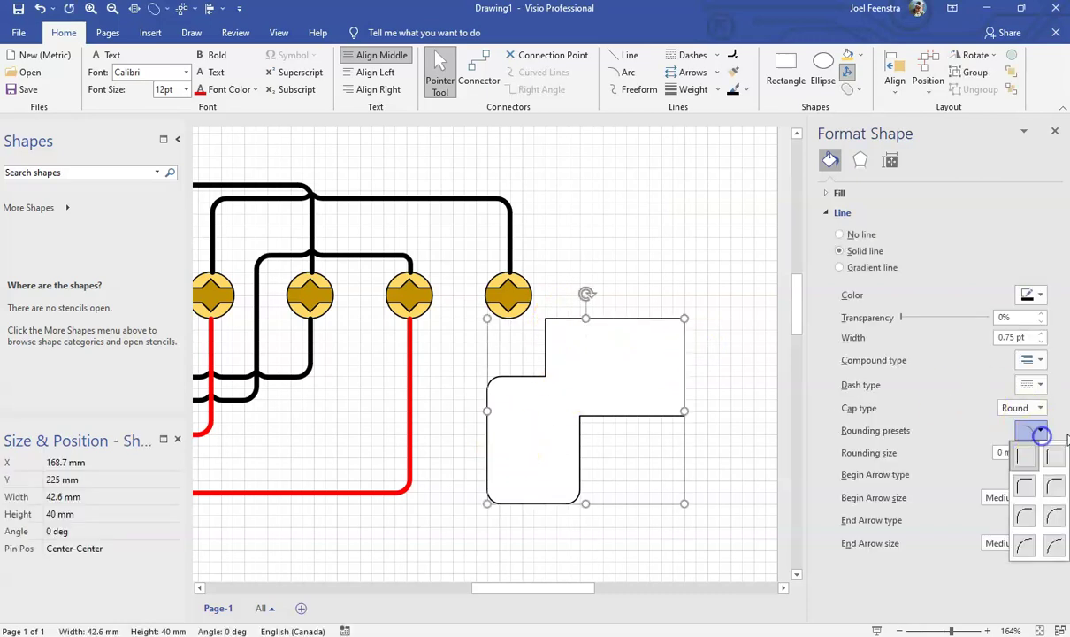
pyautogui.click(1028, 502)
pyautogui.click(711, 249)
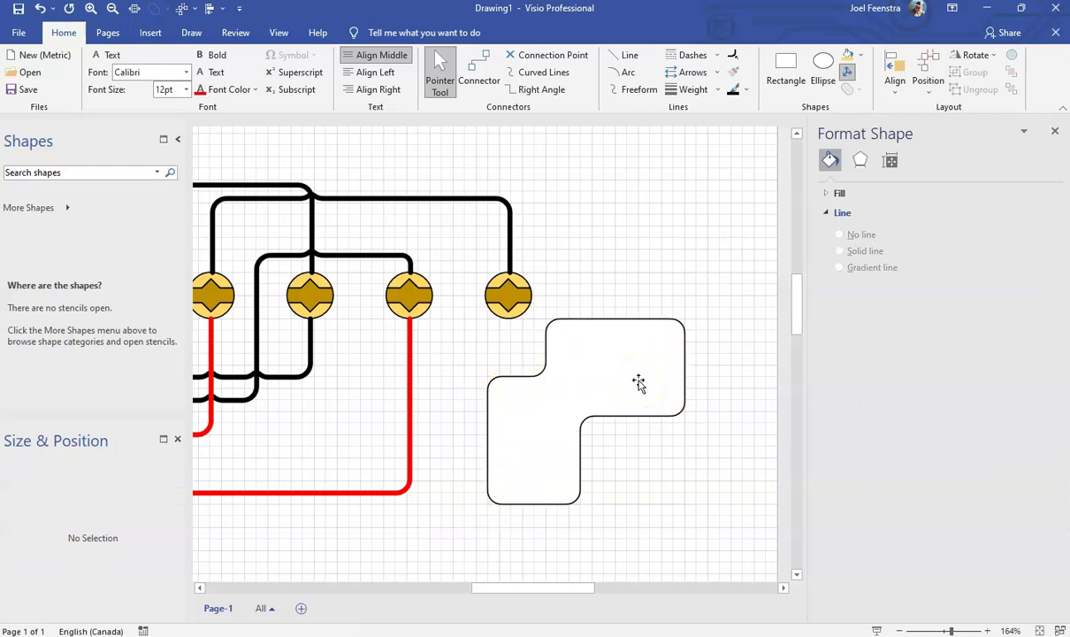
pyautogui.click(639, 382)
pyautogui.press('Delete')
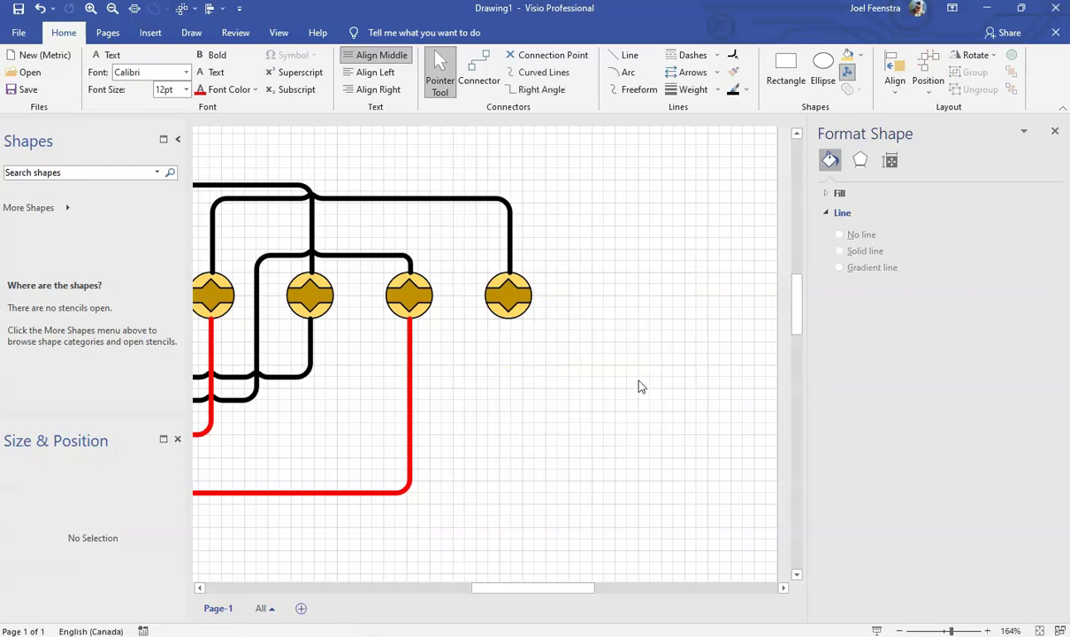
# Give the third-to-sixth terminal connector a double compound line with 4½ pt weight
pyautogui.click(1054, 132)
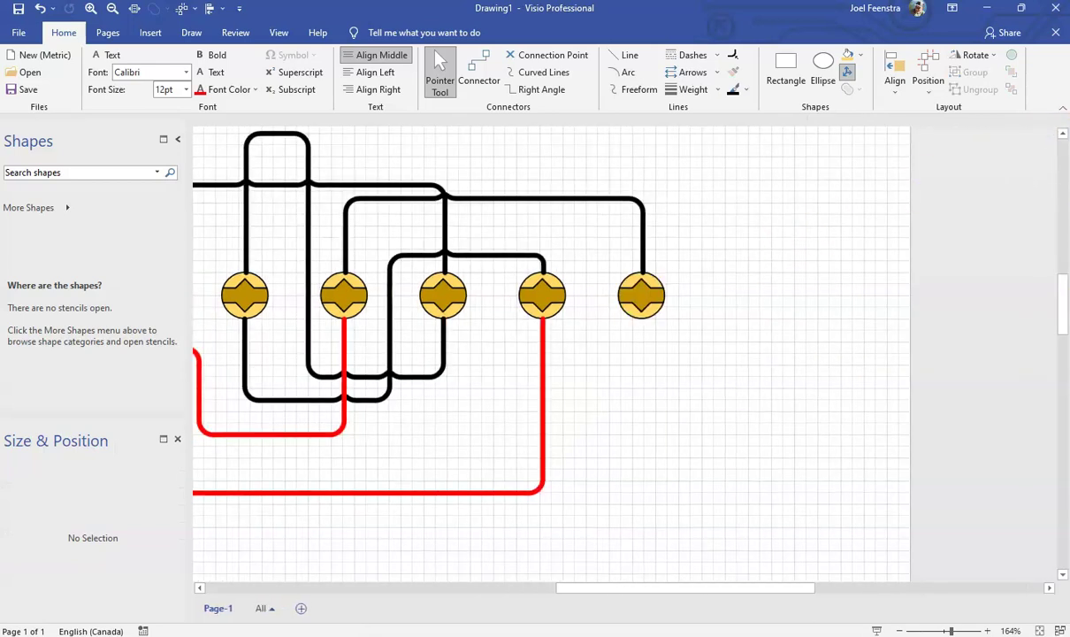
pyautogui.moveTo(692, 588); pyautogui.dragTo(628, 588)
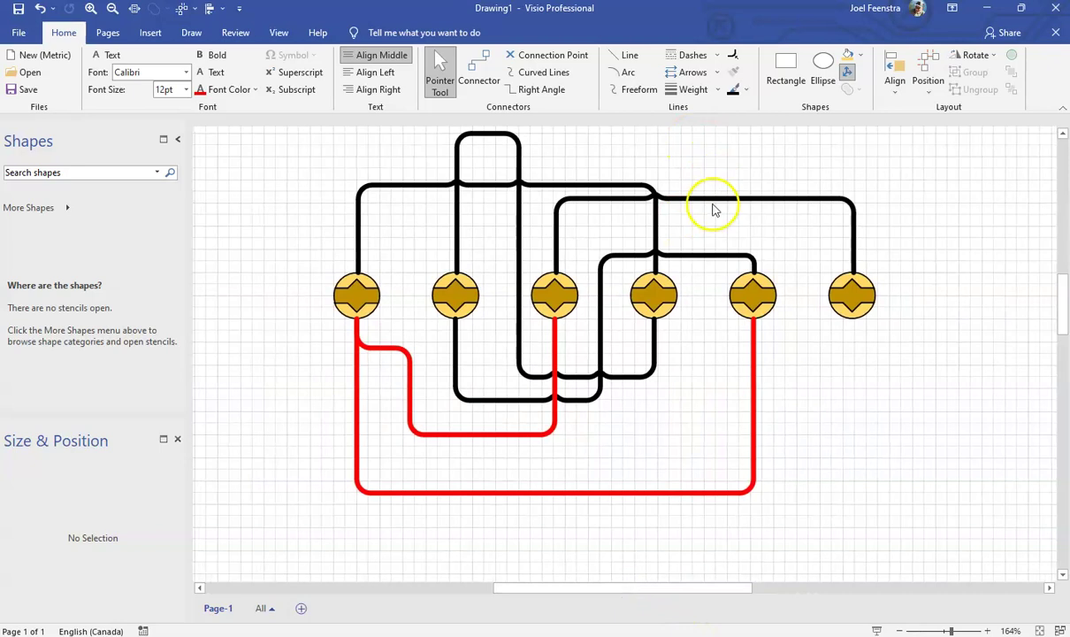
pyautogui.click(713, 199)
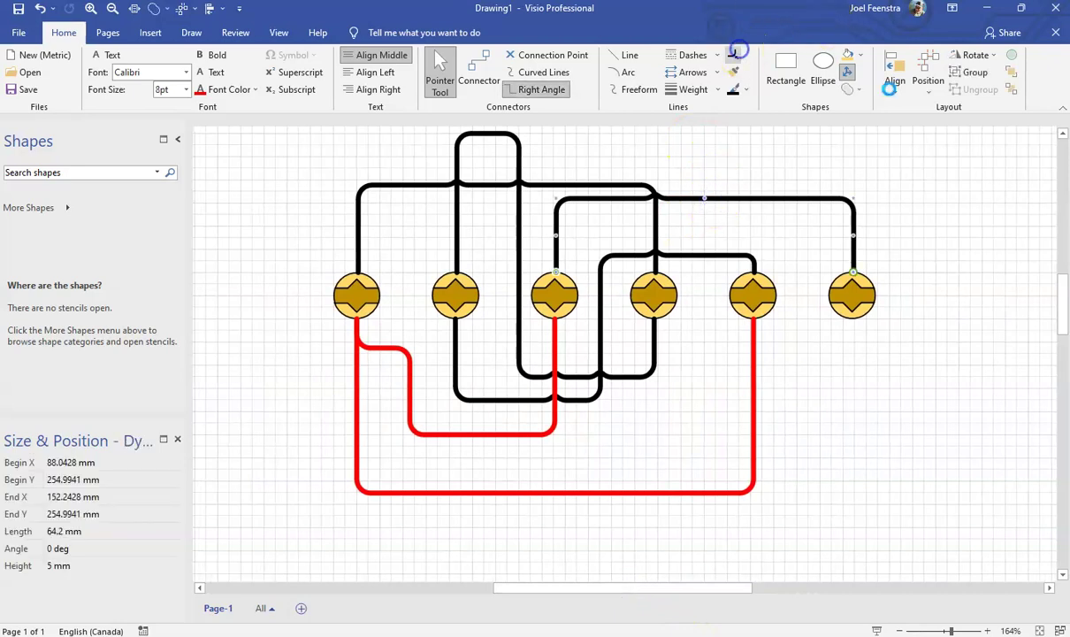
pyautogui.click(738, 52)
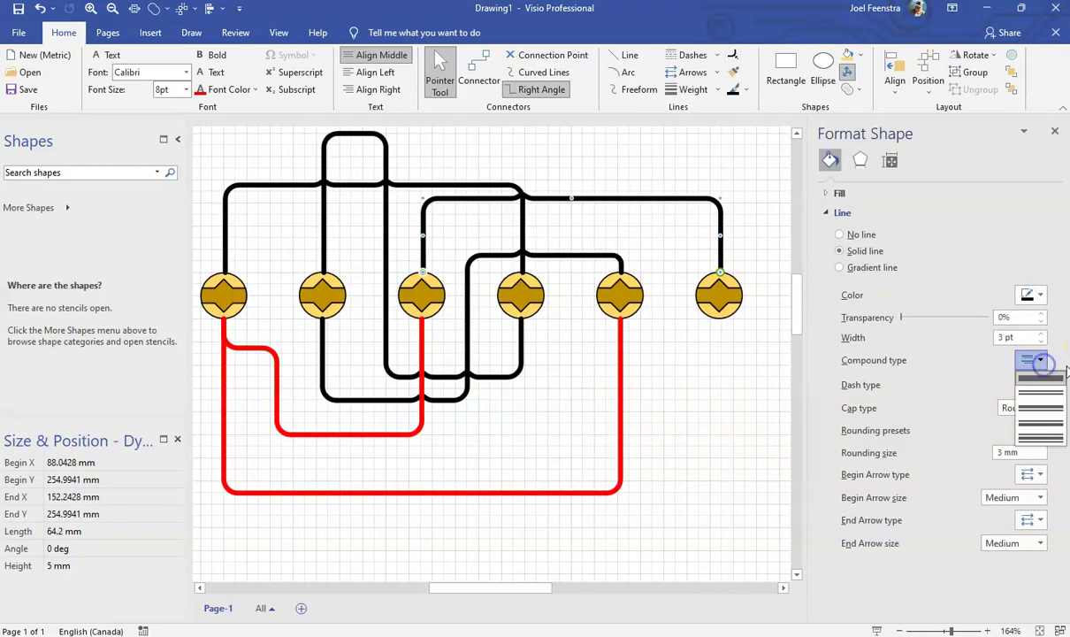
pyautogui.click(1040, 360)
pyautogui.click(1050, 389)
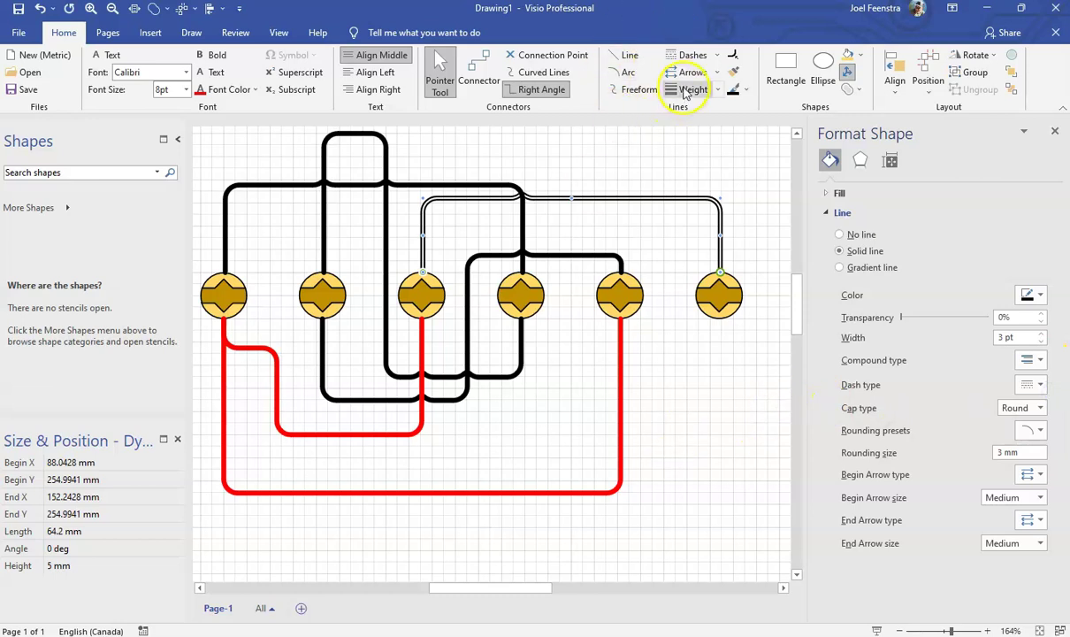
pyautogui.click(698, 91)
pyautogui.click(708, 89)
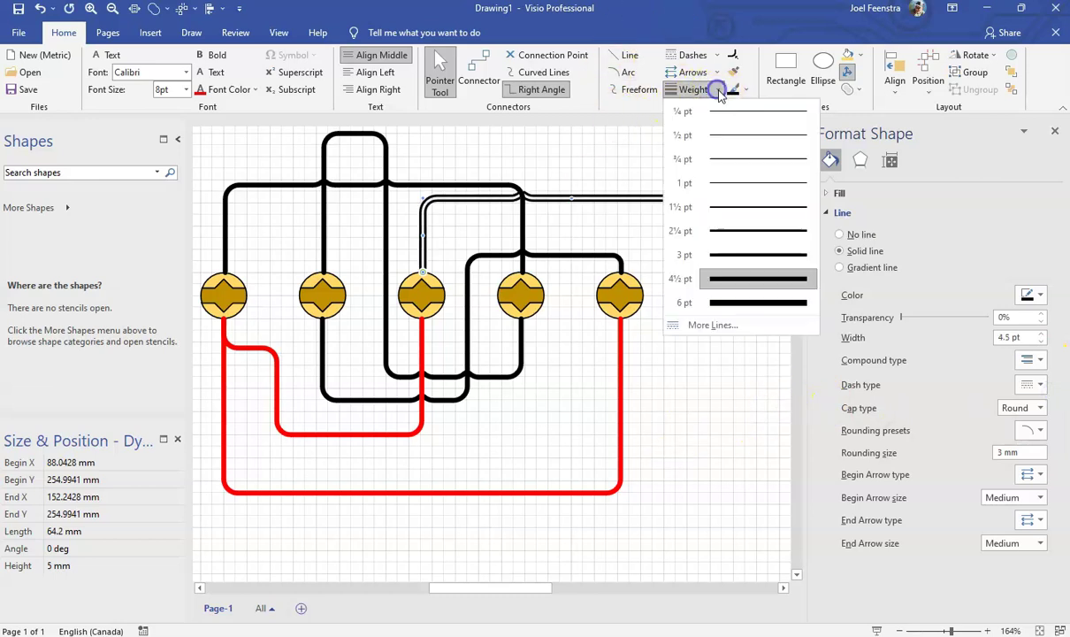
pyautogui.click(716, 279)
pyautogui.click(737, 165)
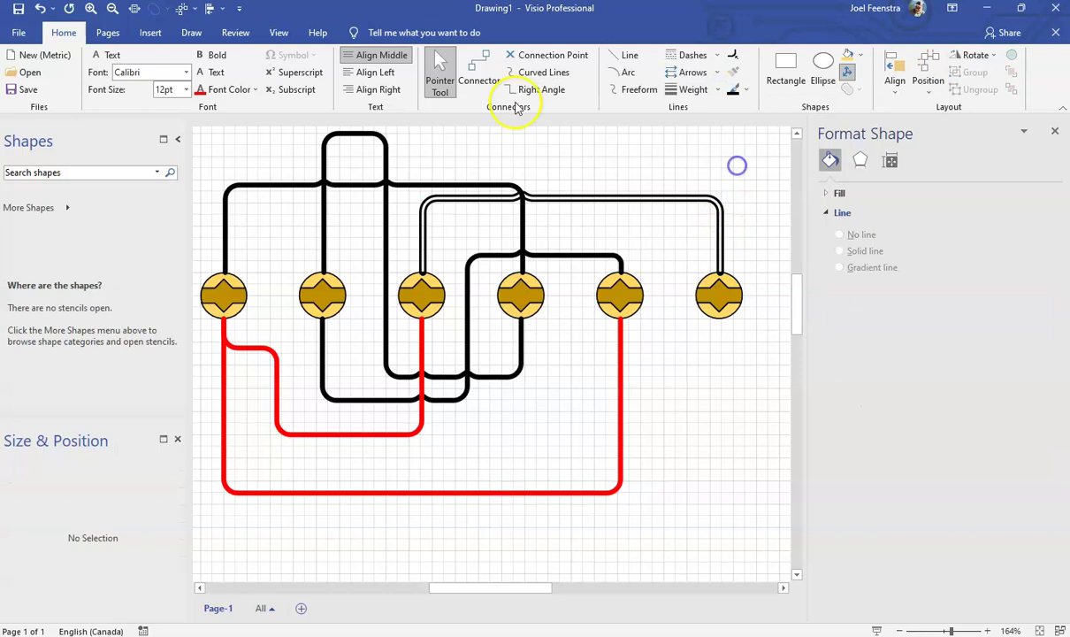